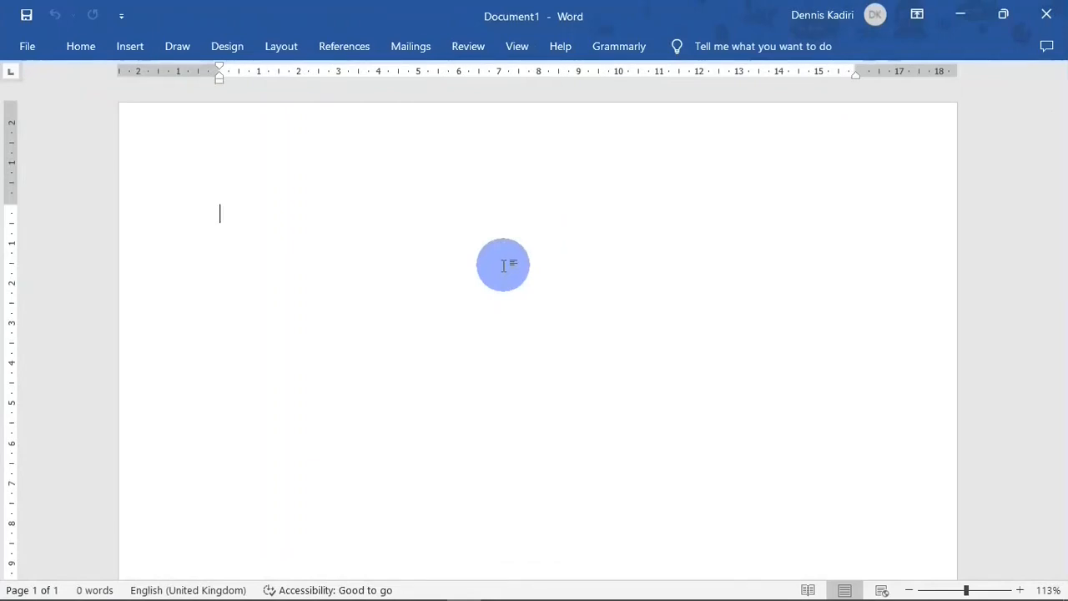
# Search the Office Add-ins store for "qr".
pyautogui.keyDown('ctrl'); pyautogui.scroll(1, 504, 266); pyautogui.keyUp('ctrl')
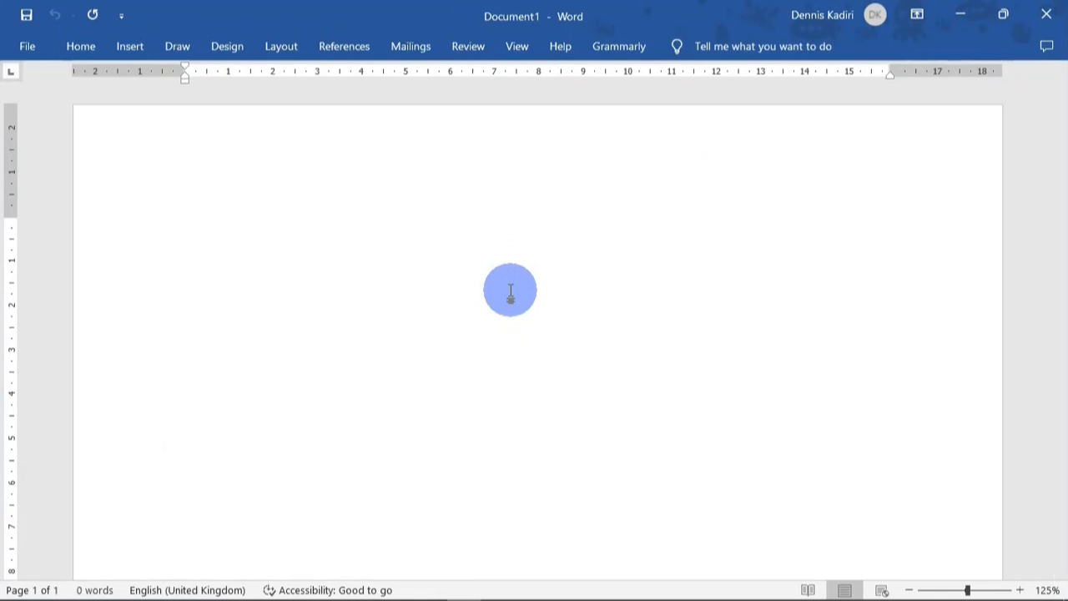
pyautogui.click(138, 48)
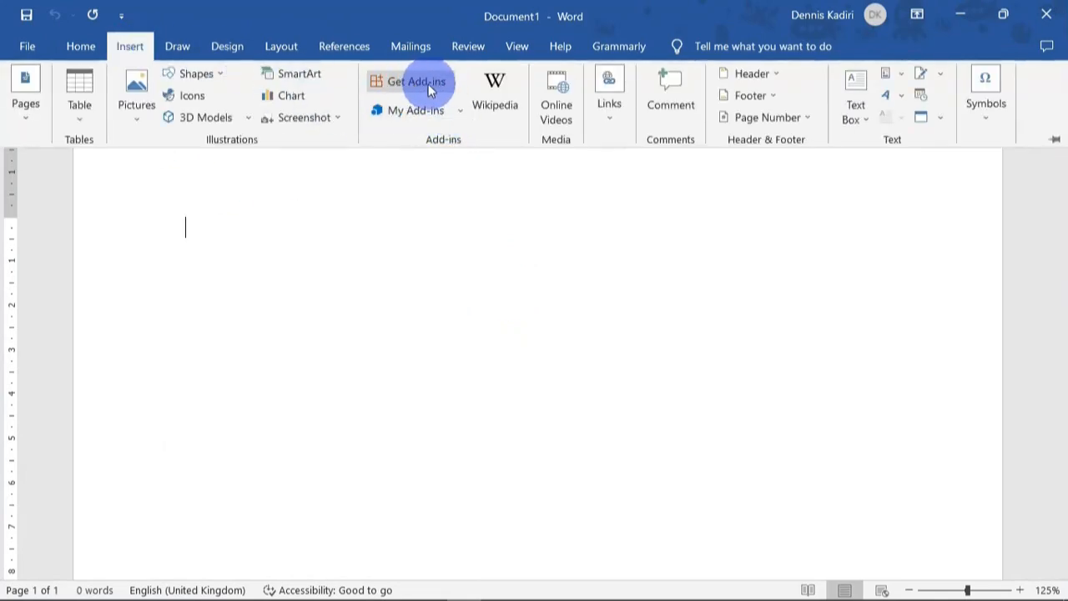
pyautogui.click(432, 91)
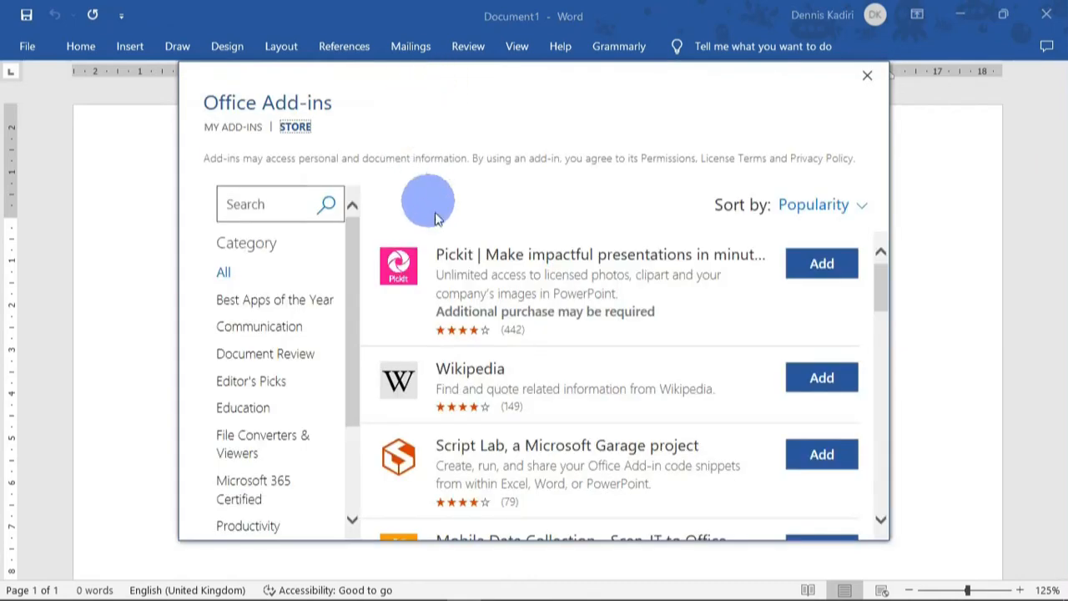
pyautogui.click(258, 206)
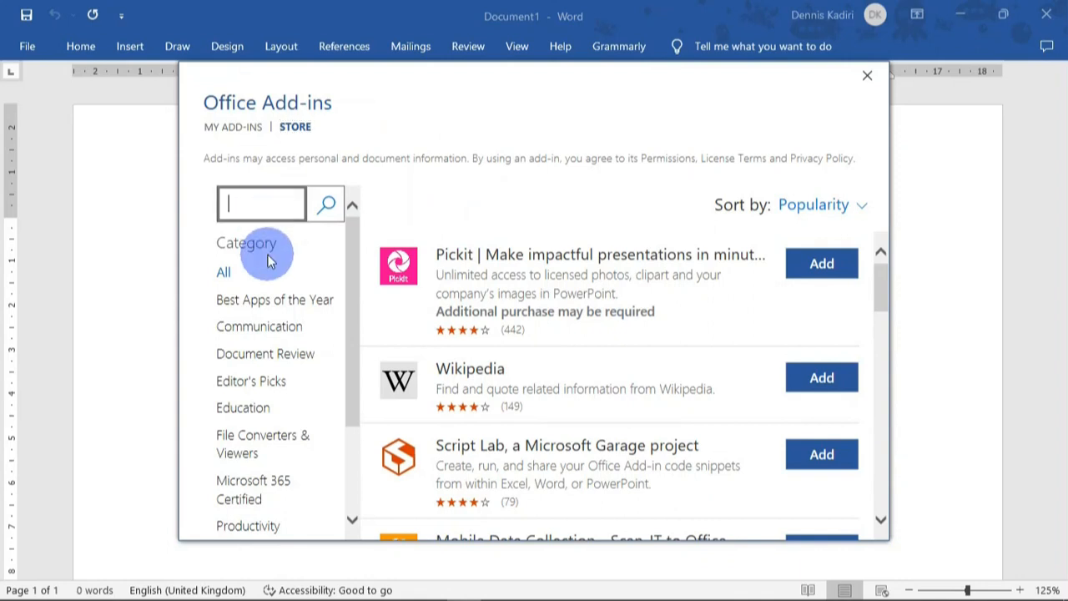
pyautogui.write('qr')
pyautogui.click(327, 205)
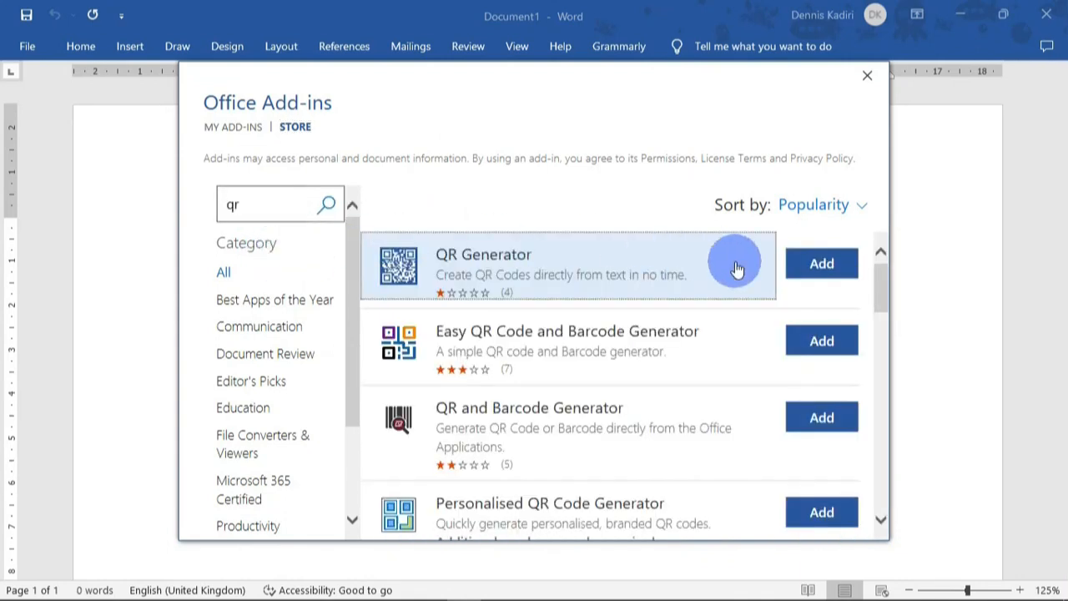
# Add the QR4Office add-in from the store results and accept its license terms.
pyautogui.moveTo(878, 282); pyautogui.dragTo(877, 326)
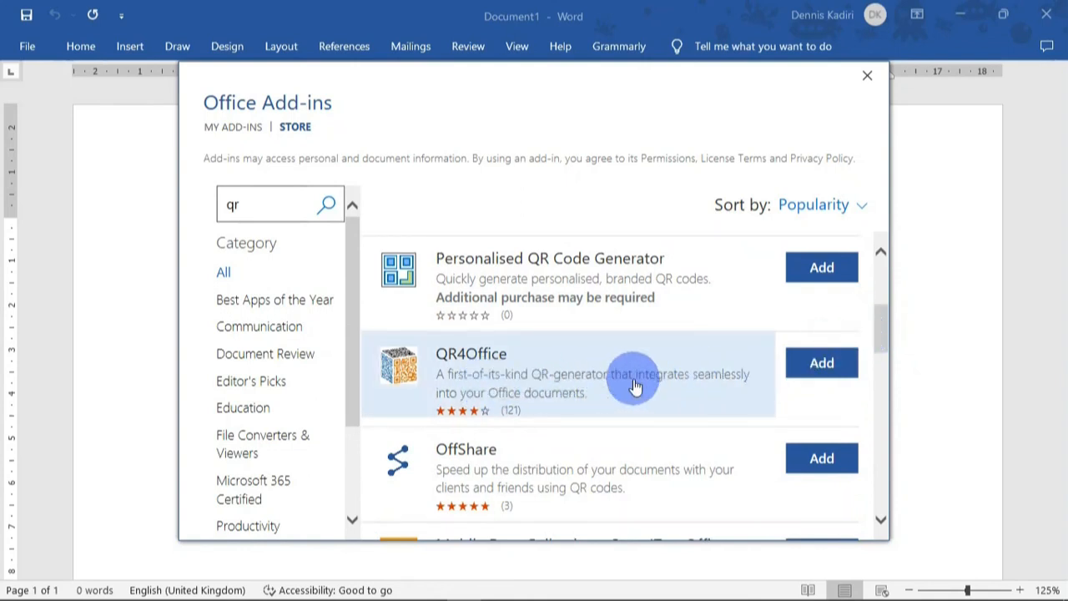
pyautogui.click(818, 363)
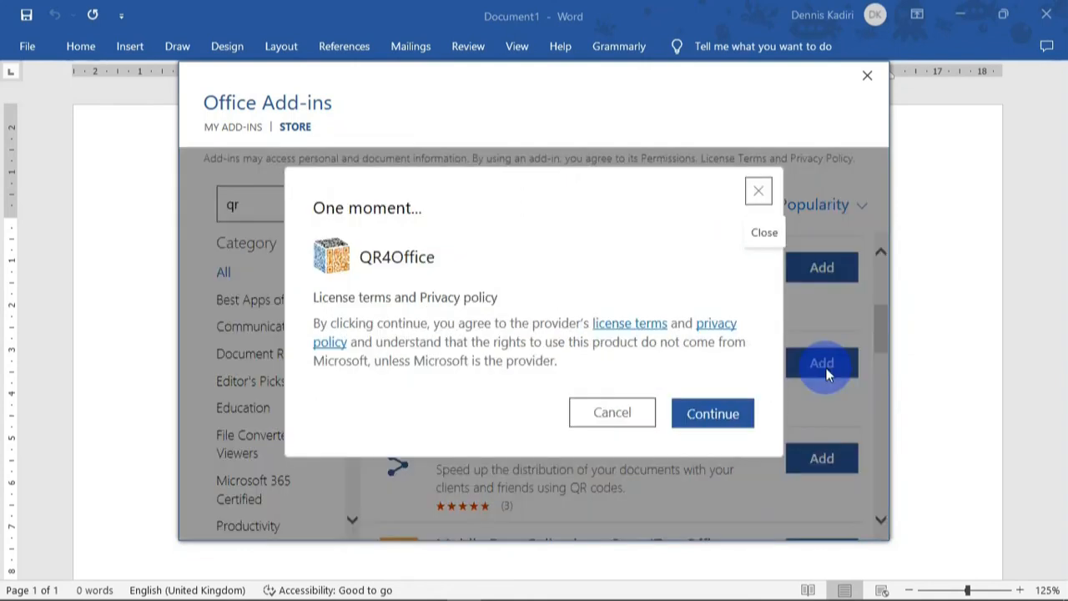
pyautogui.click(714, 418)
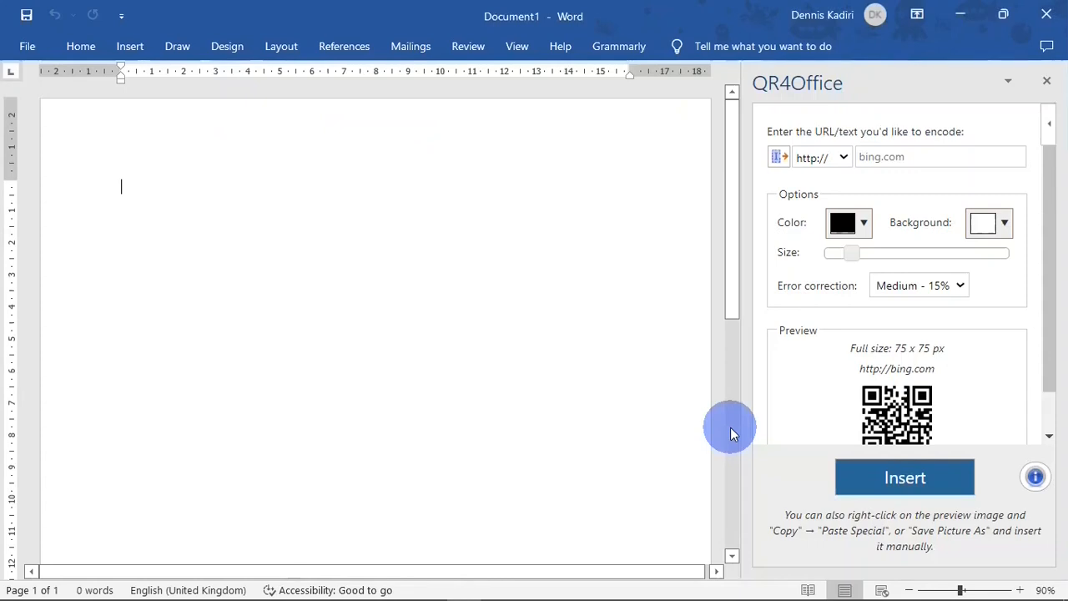
pyautogui.click(843, 158)
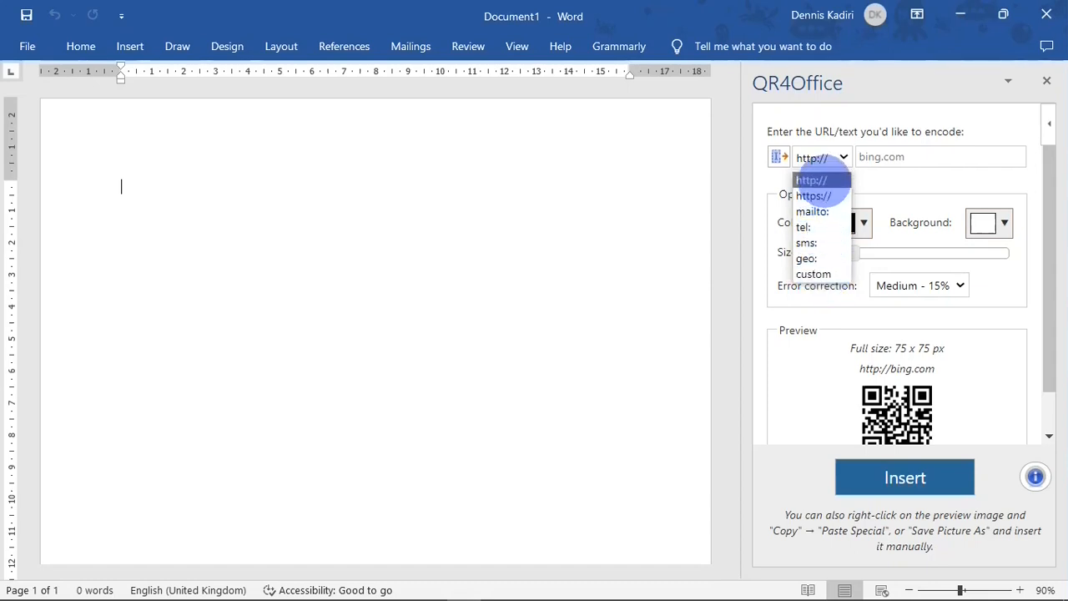
pyautogui.click(824, 182)
pyautogui.click(872, 157)
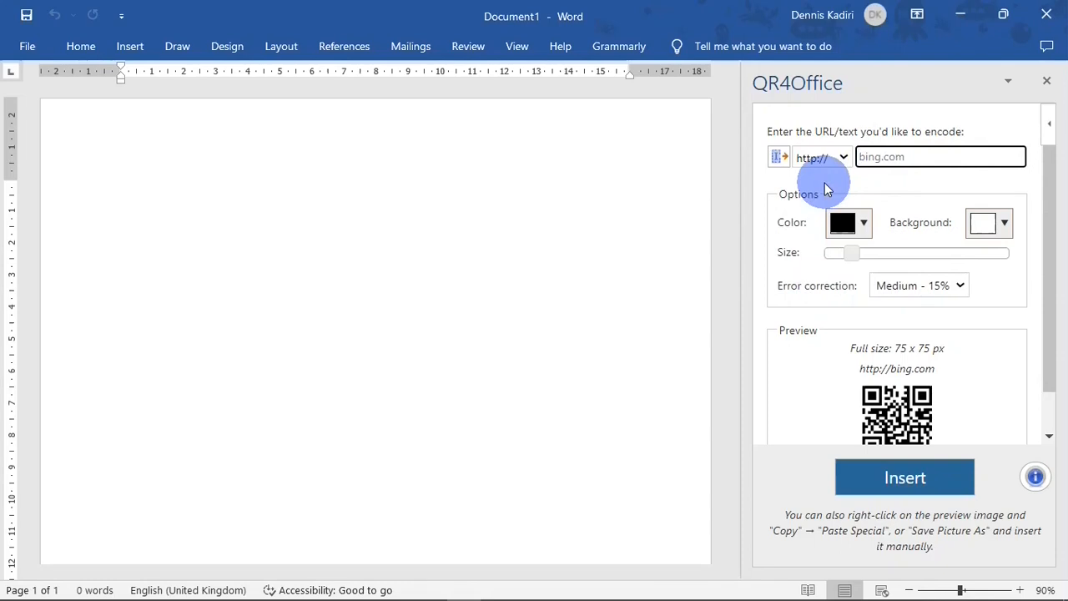
pyautogui.write('google.com')
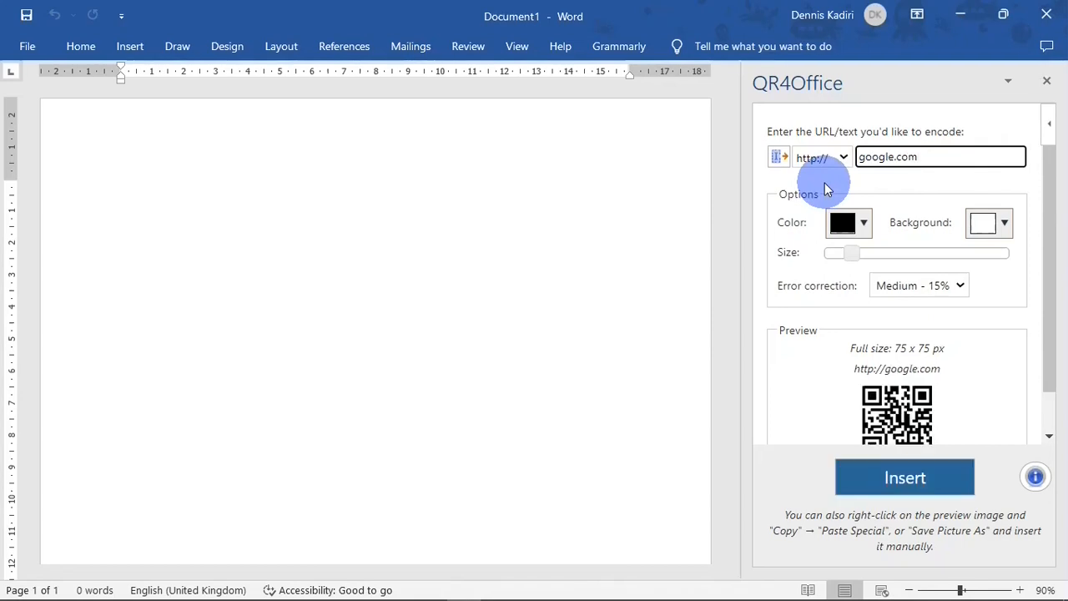
# Colour the QR code bright red on a white background.
pyautogui.moveTo(1048, 160); pyautogui.dragTo(1052, 275)
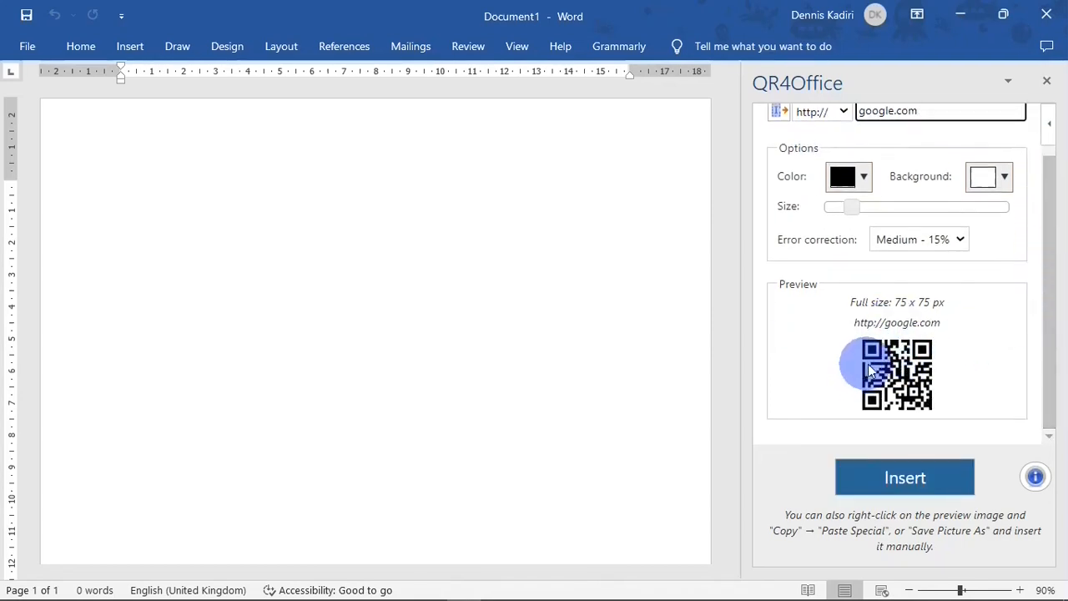
pyautogui.click(865, 182)
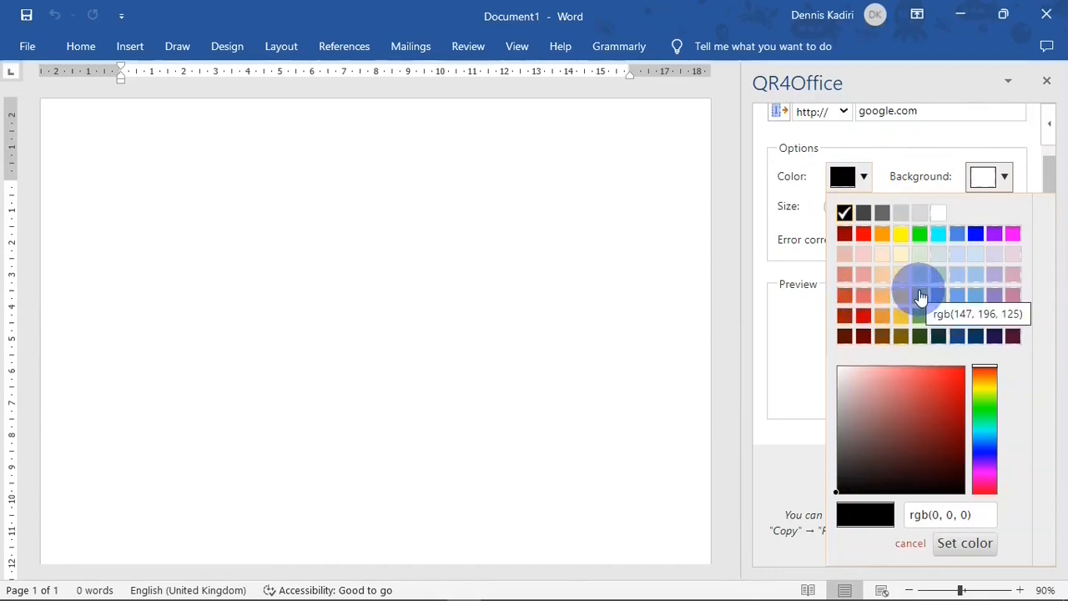
pyautogui.click(864, 237)
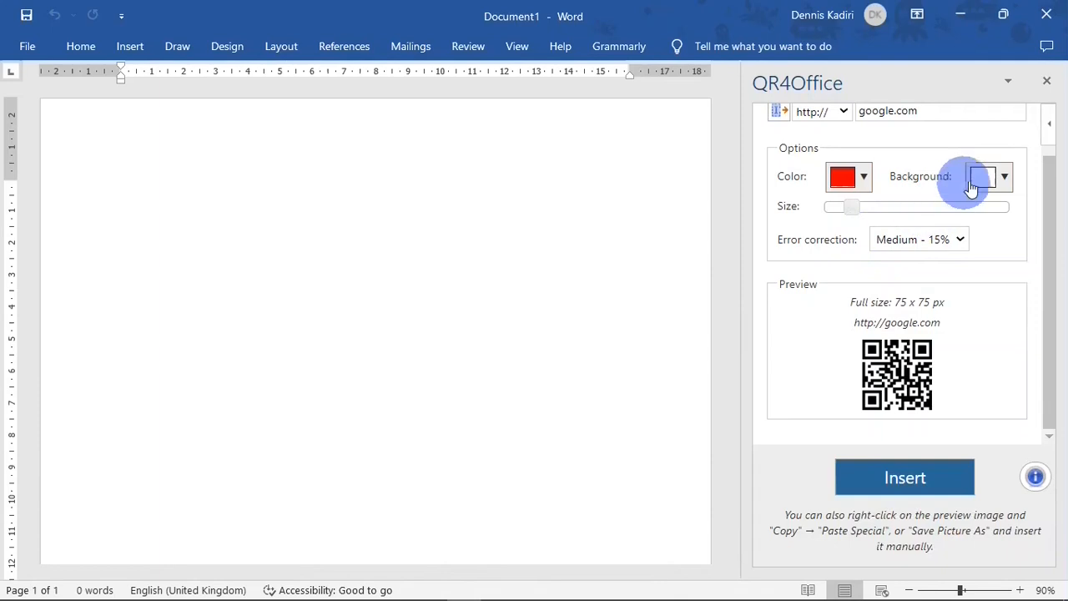
pyautogui.click(996, 182)
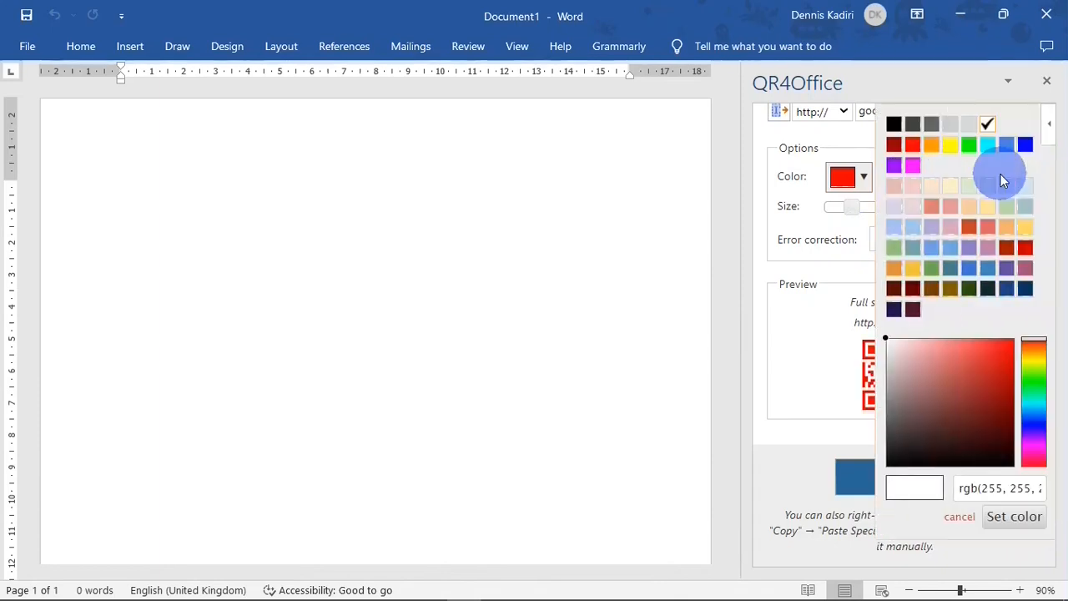
pyautogui.click(986, 125)
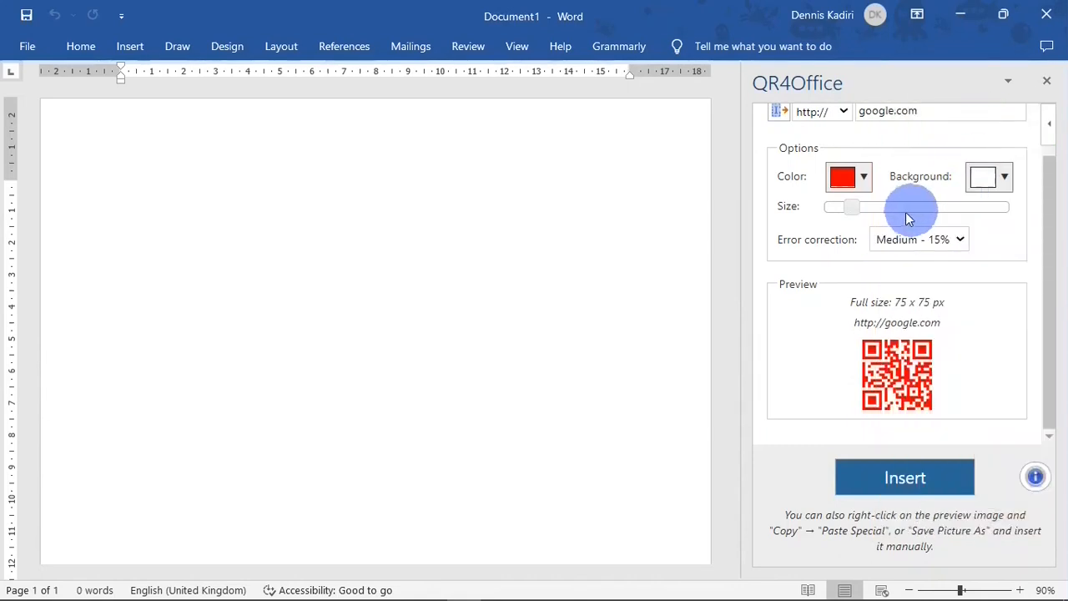
# Enlarge the QR code to 125 x 125 px and insert it into the document.
pyautogui.moveTo(854, 212); pyautogui.dragTo(882, 207)
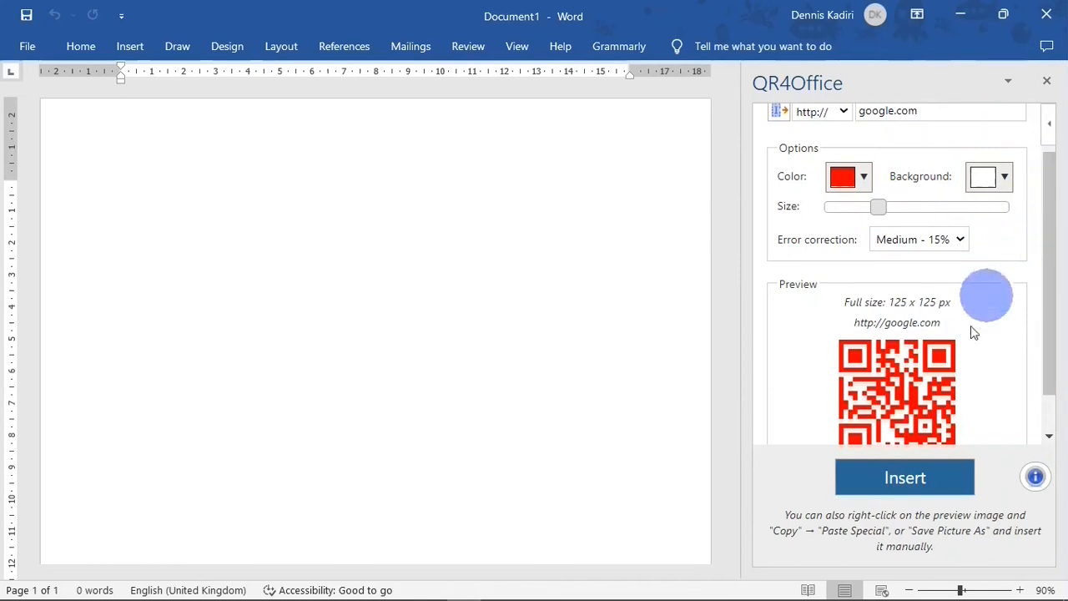
pyautogui.click(891, 482)
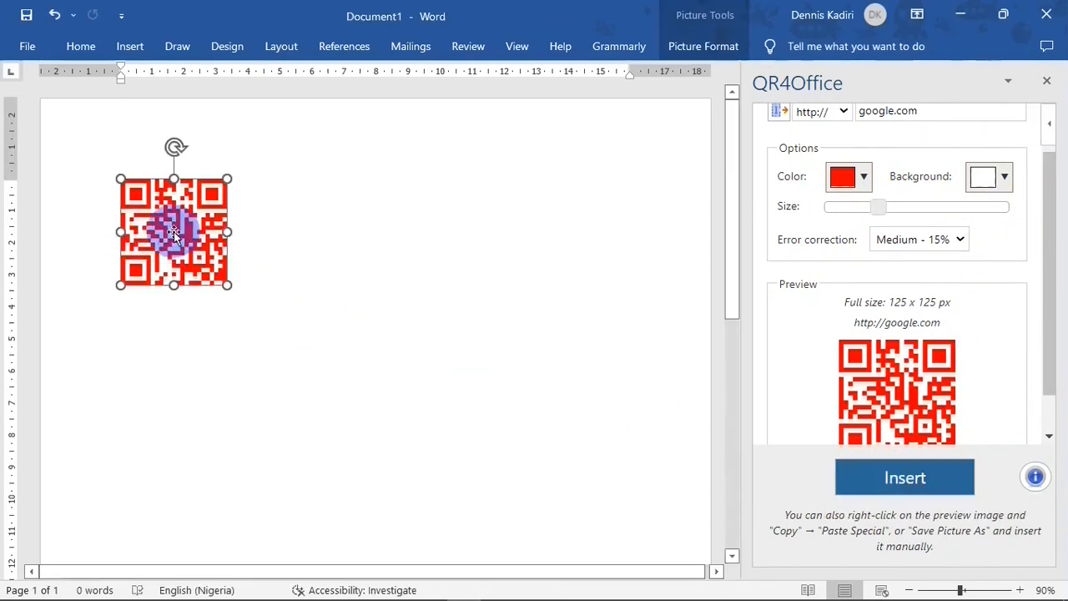
# Try to move the inserted in-line QR code picture across the page.
pyautogui.click(173, 231)
pyautogui.moveTo(173, 225); pyautogui.dragTo(356, 219)
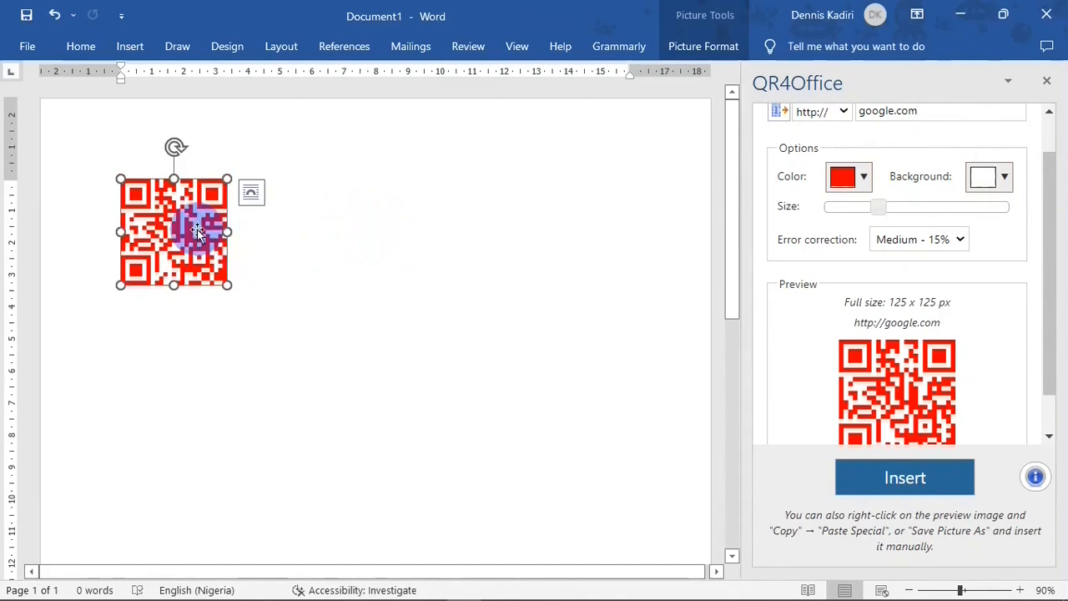
pyautogui.moveTo(197, 229)
pyautogui.mouseDown()
pyautogui.moveTo(400, 256)
pyautogui.moveTo(185, 246)
pyautogui.mouseUp()
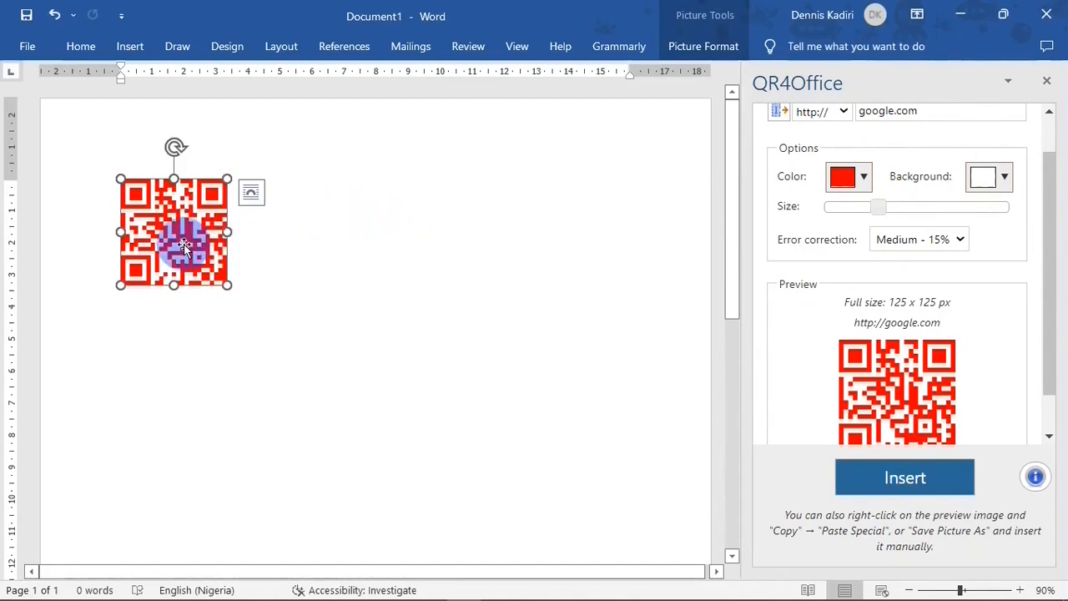
# Set the QR code's text wrapping to In Front of Text and reposition it slightly lower on the page.
pyautogui.click(712, 34)
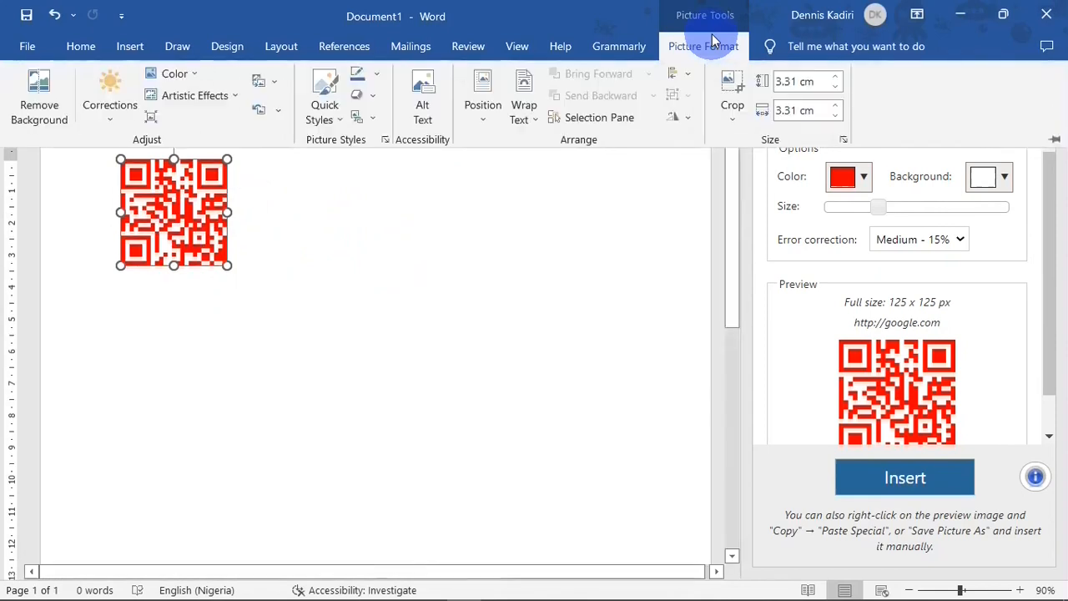
pyautogui.click(528, 105)
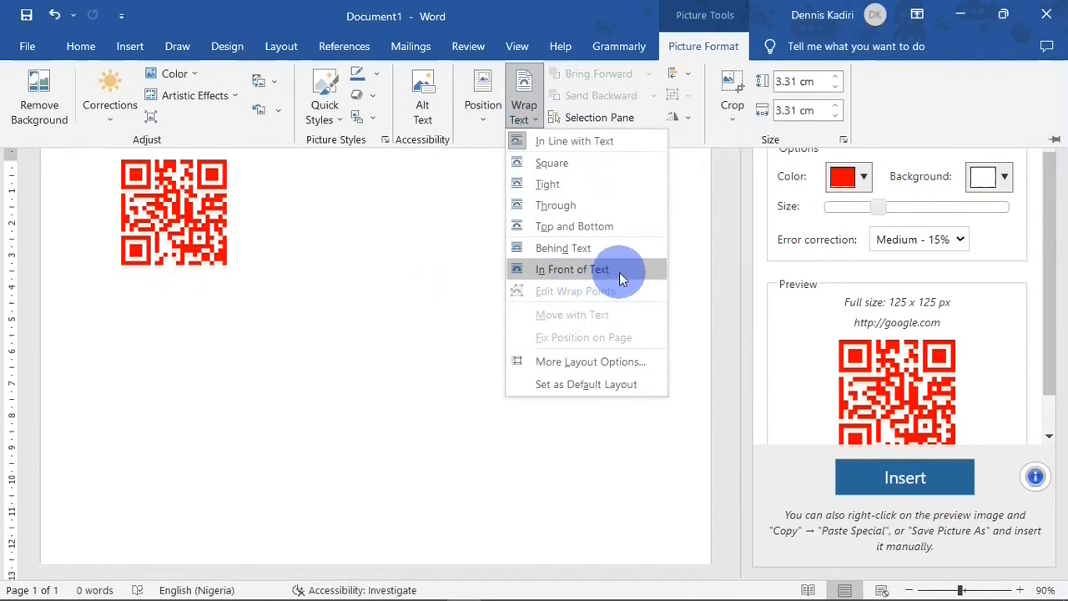
pyautogui.click(620, 275)
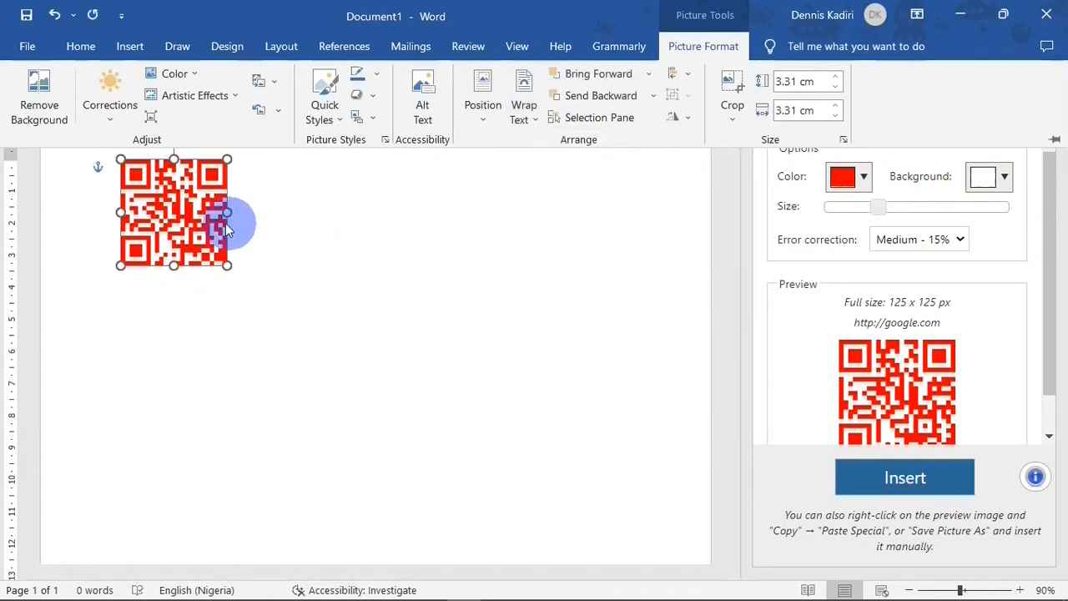
pyautogui.moveTo(178, 220); pyautogui.dragTo(121, 234)
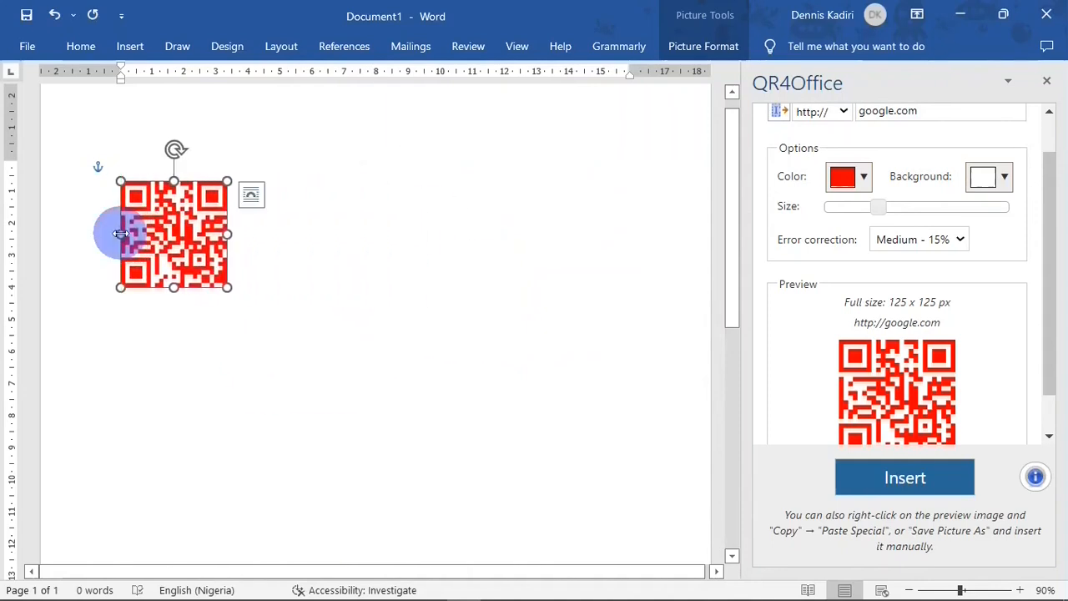
# Copy the QR code, switch to Excel's Book1, paste it using the destination theme and move it over columns F and G, rows 3 to 9.
pyautogui.rightClick(159, 221)
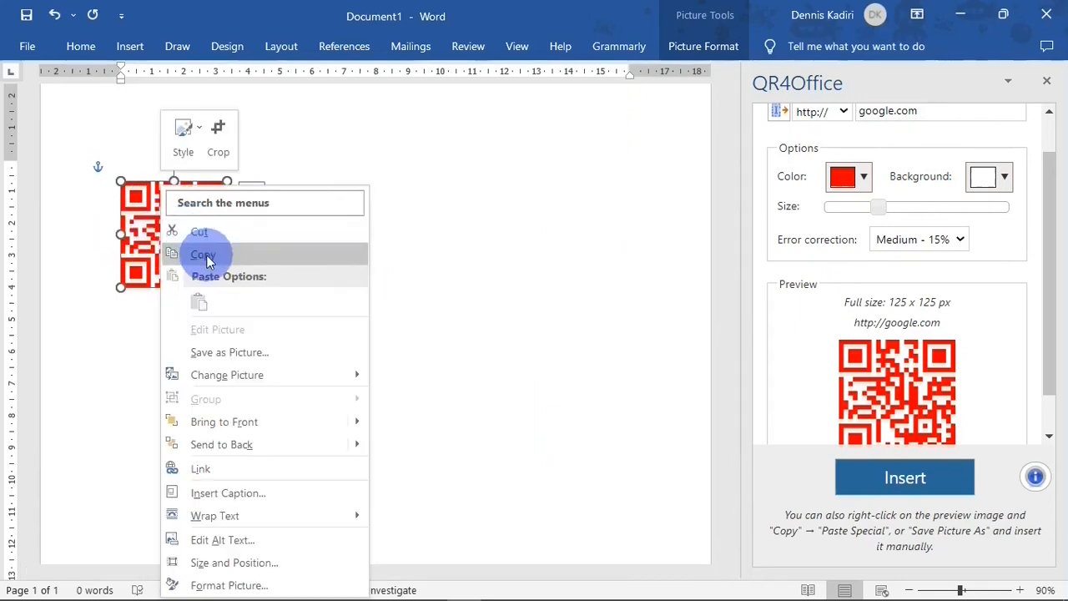
pyautogui.click(206, 261)
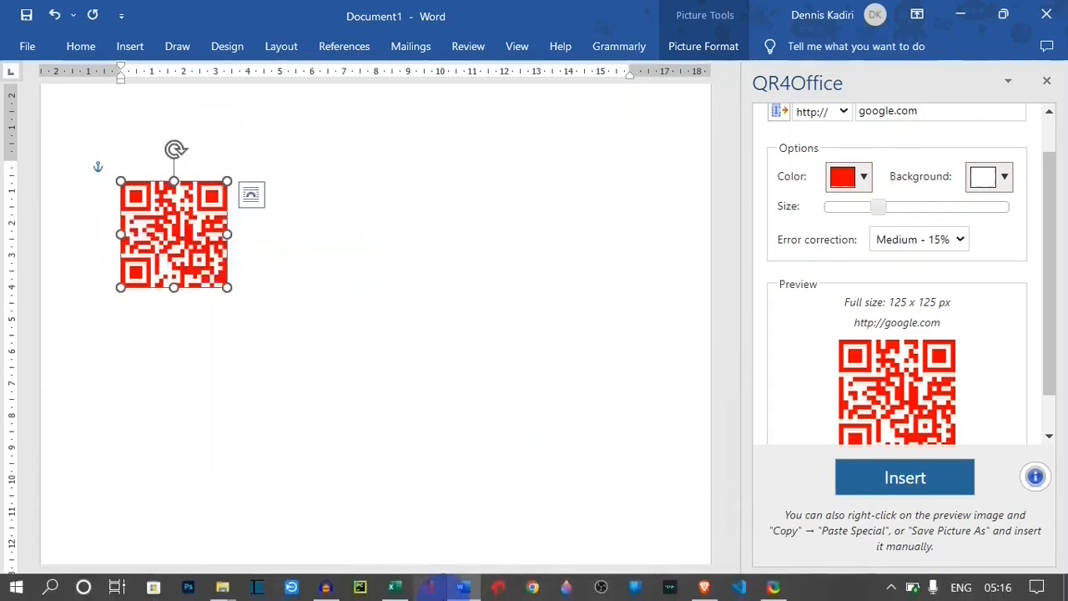
pyautogui.click(407, 589)
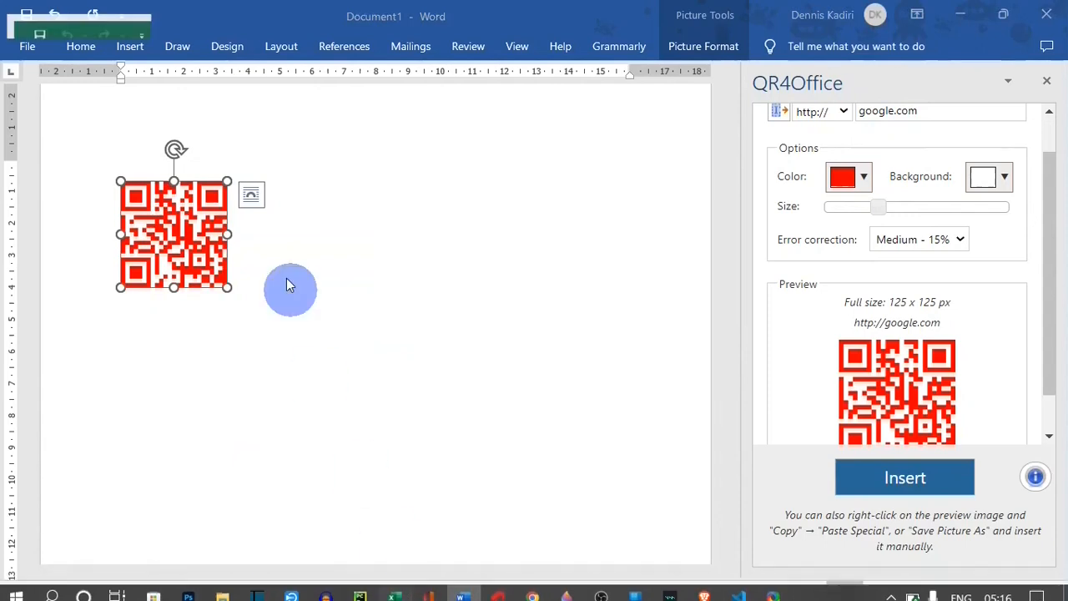
pyautogui.click(131, 247)
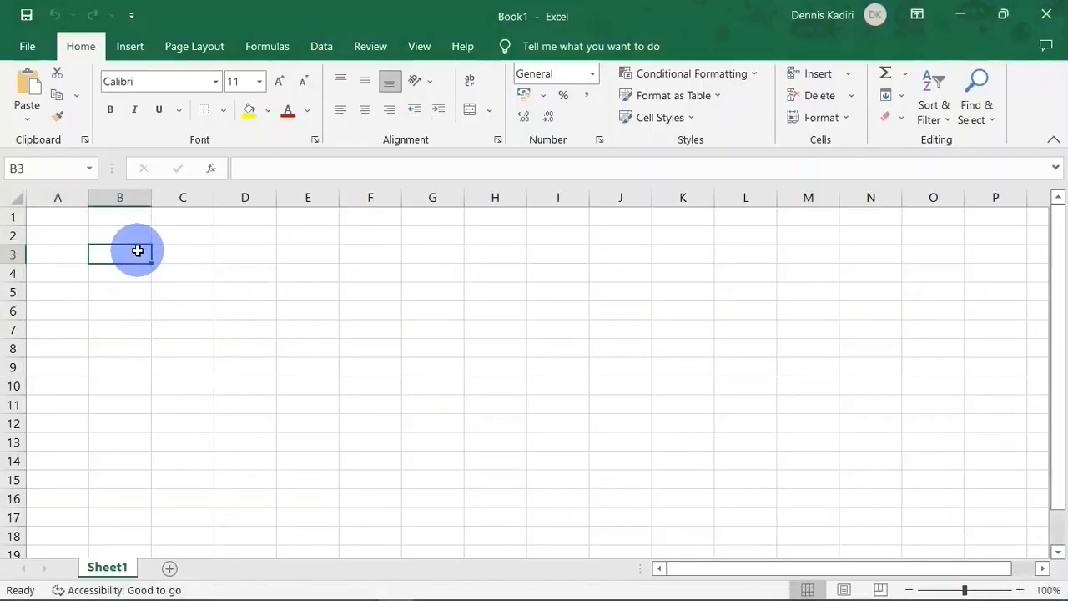
pyautogui.rightClick(137, 250)
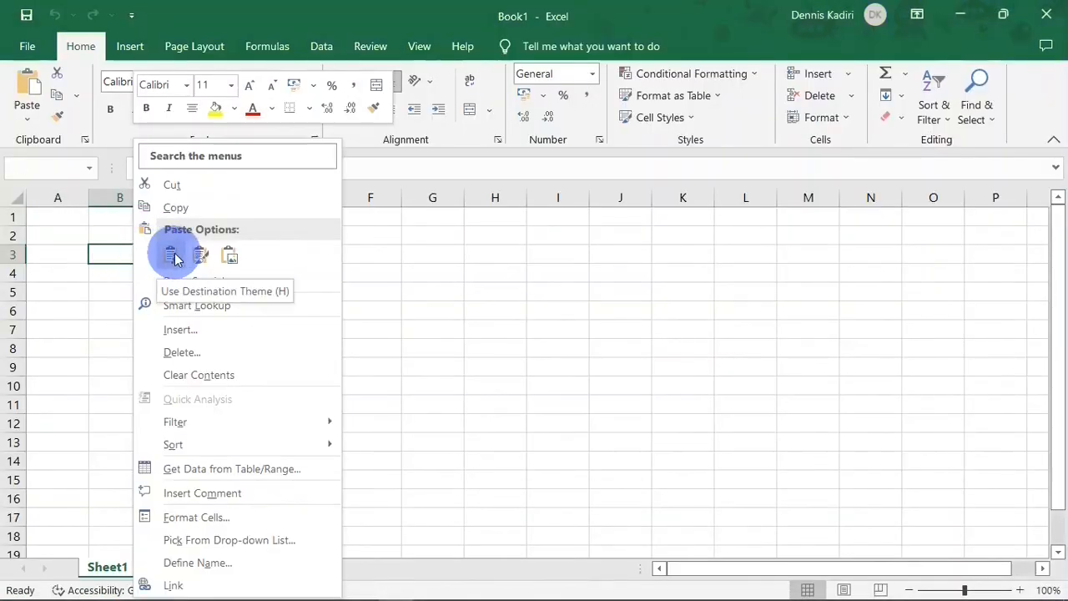
pyautogui.click(171, 256)
pyautogui.moveTo(150, 275); pyautogui.dragTo(408, 304)
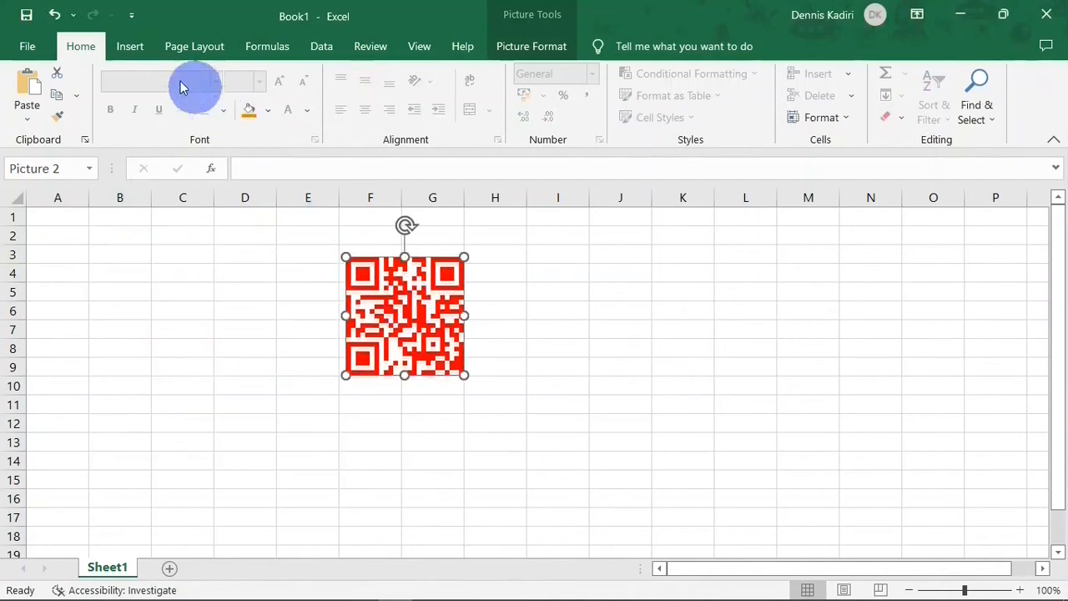
# Check the installed Office add-ins in Excel for QR4Office, and close the list.
pyautogui.click(131, 47)
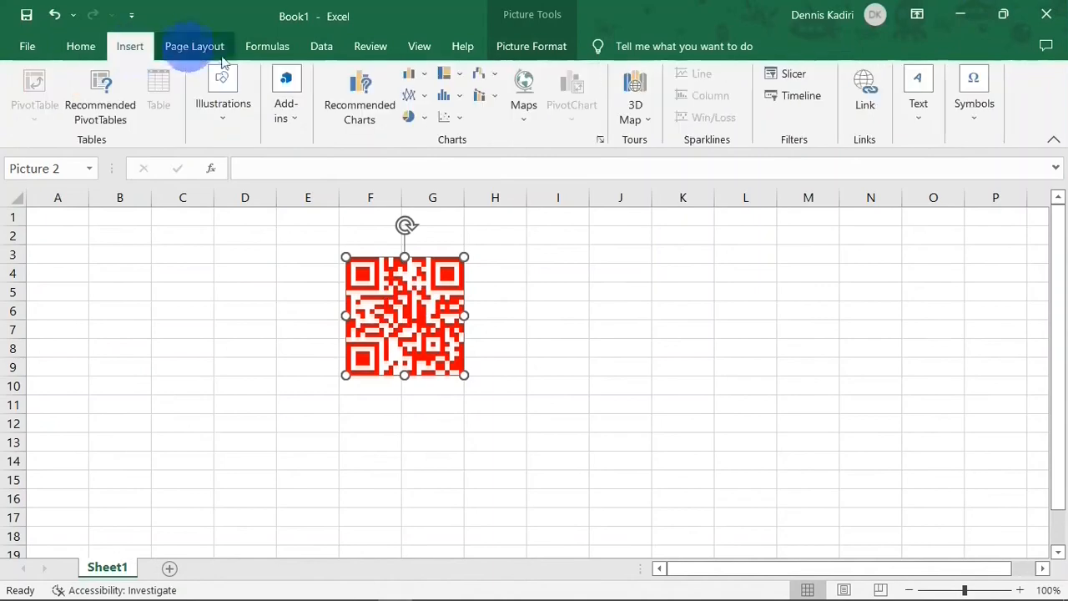
pyautogui.click(298, 111)
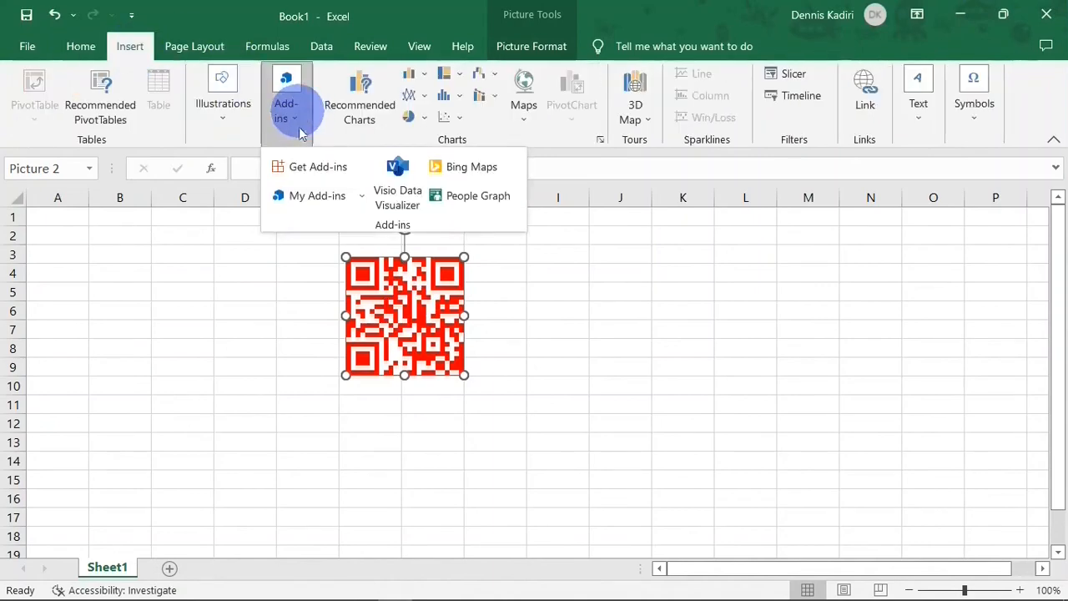
pyautogui.click(298, 198)
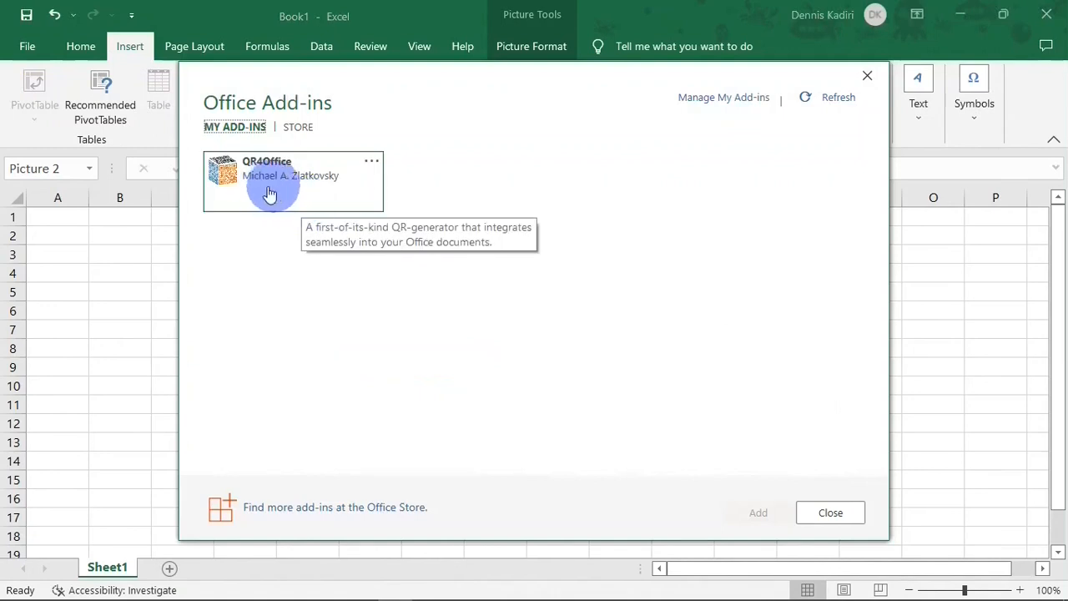
pyautogui.click(264, 193)
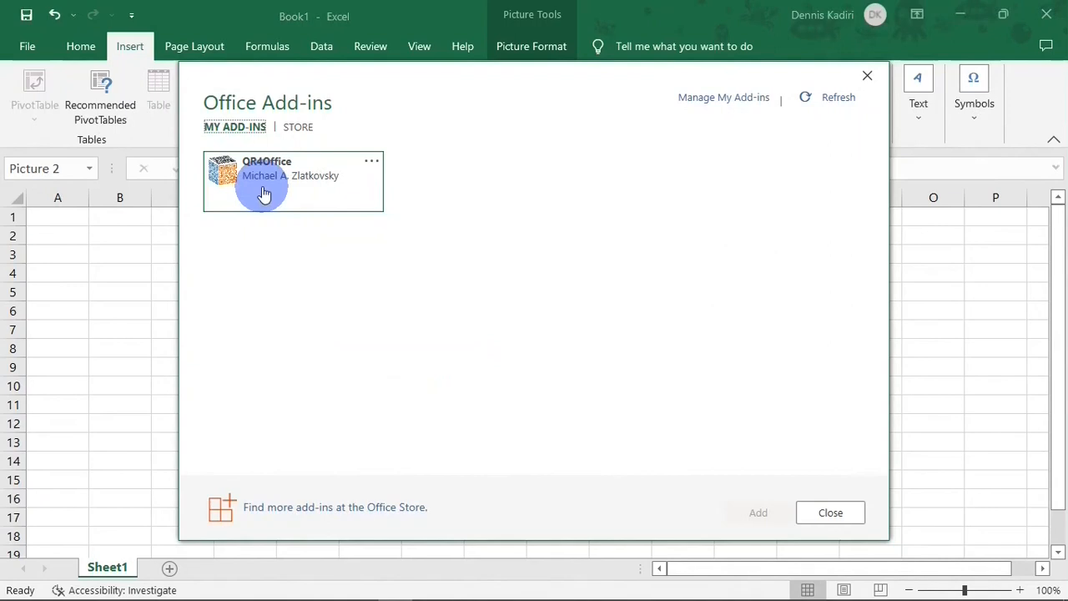
pyautogui.click(868, 76)
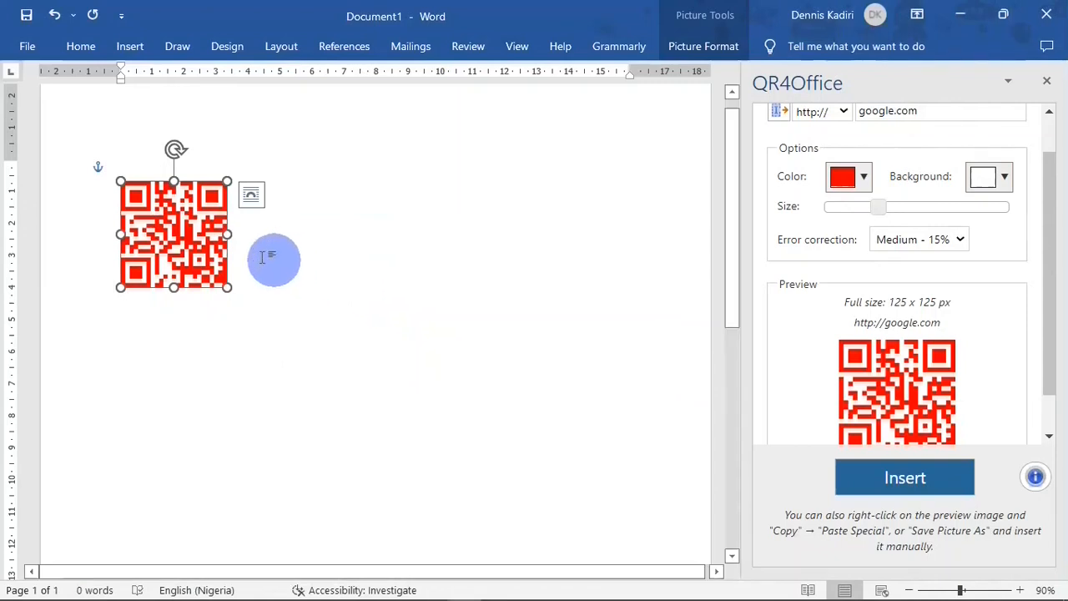
# Save the red QR code picture from the Word document to the Desktop as a Portable Network Graphics file named qr.
pyautogui.rightClick(171, 234)
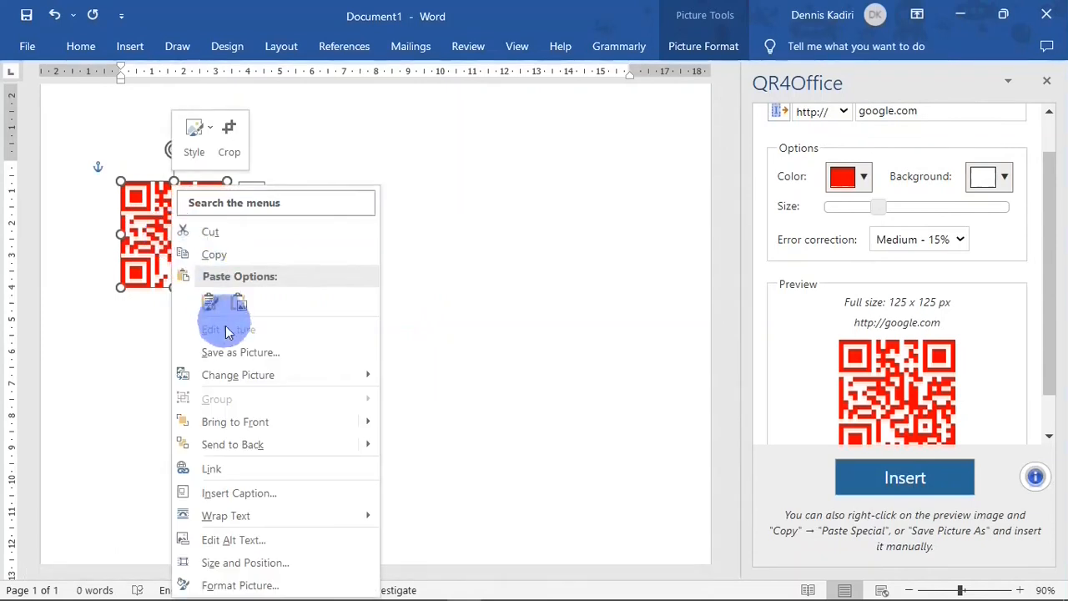
pyautogui.click(235, 354)
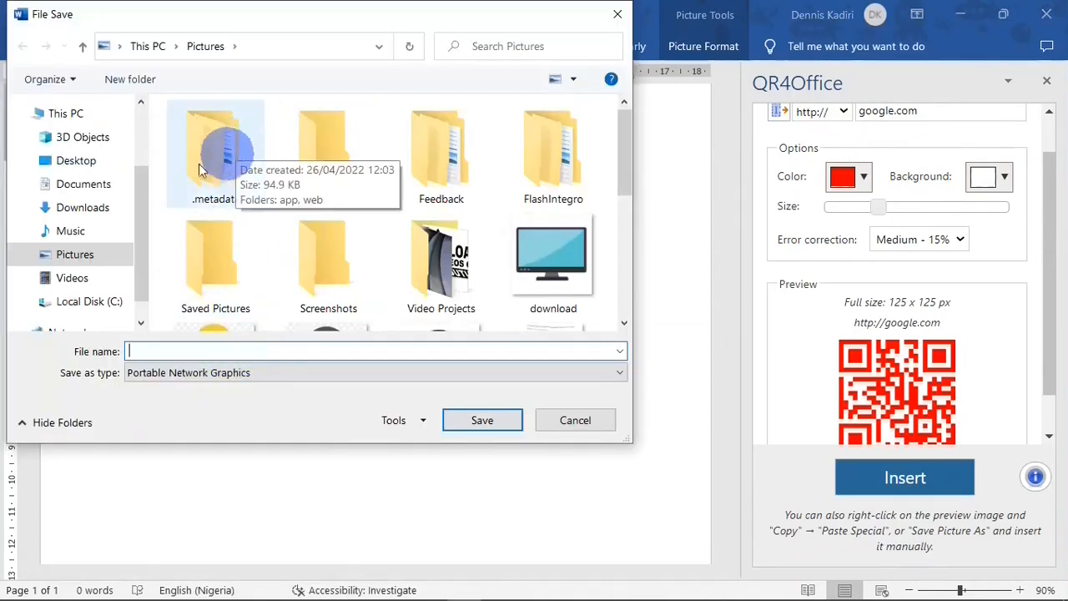
pyautogui.click(93, 170)
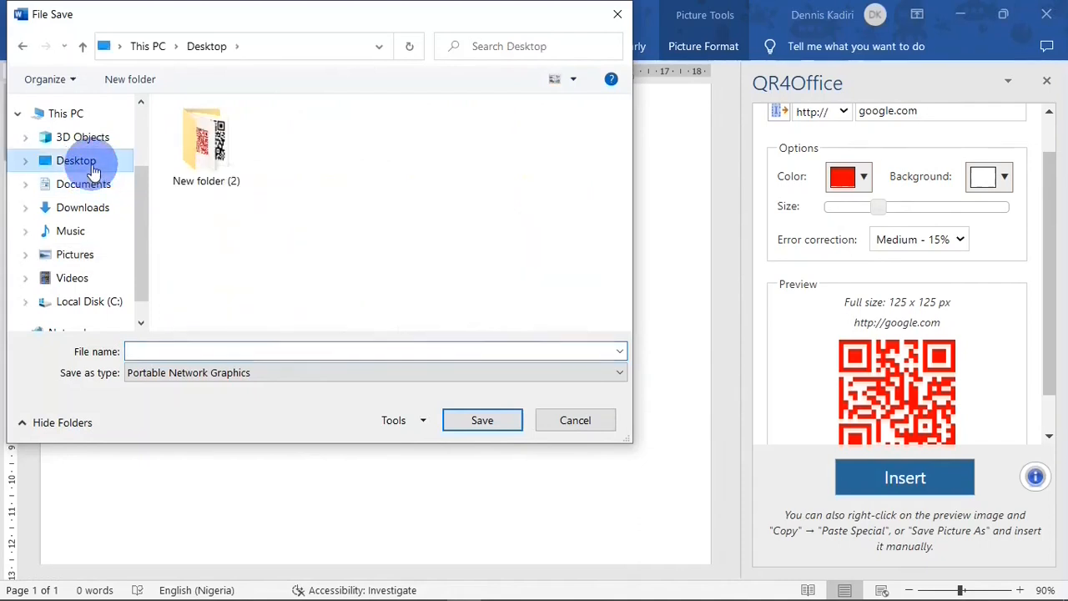
pyautogui.click(159, 351)
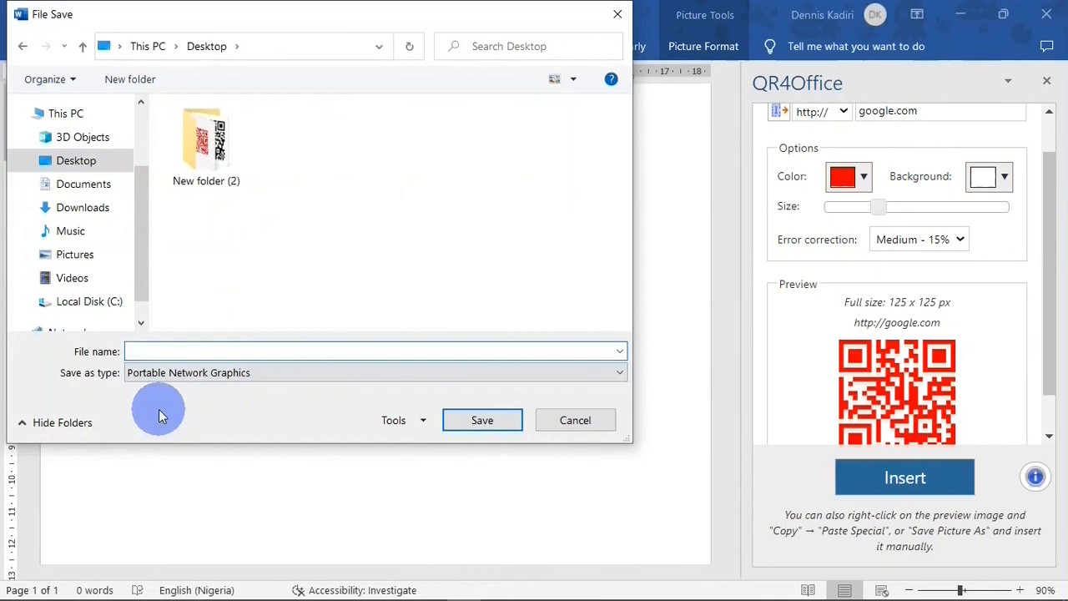
pyautogui.write('qr')
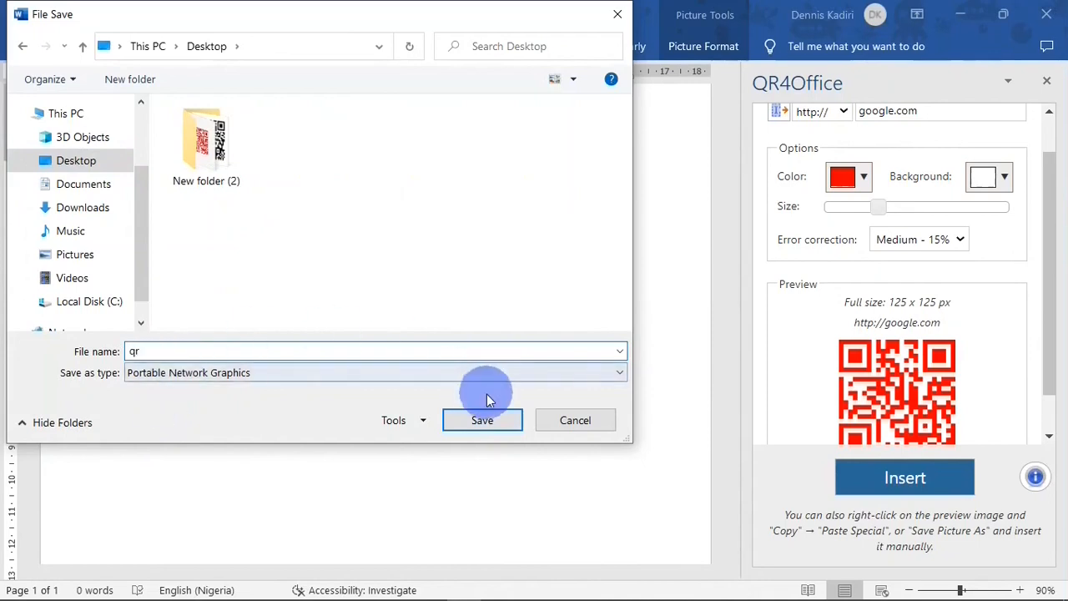
pyautogui.click(480, 420)
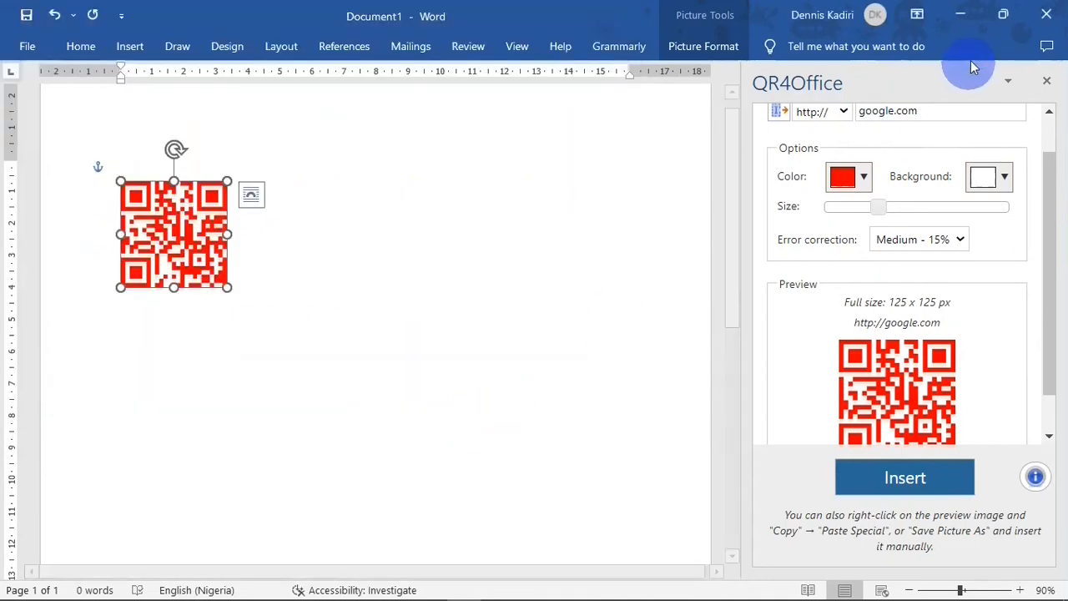
# Minimise Word and Excel, and open the saved qr image from the desktop.
pyautogui.click(966, 21)
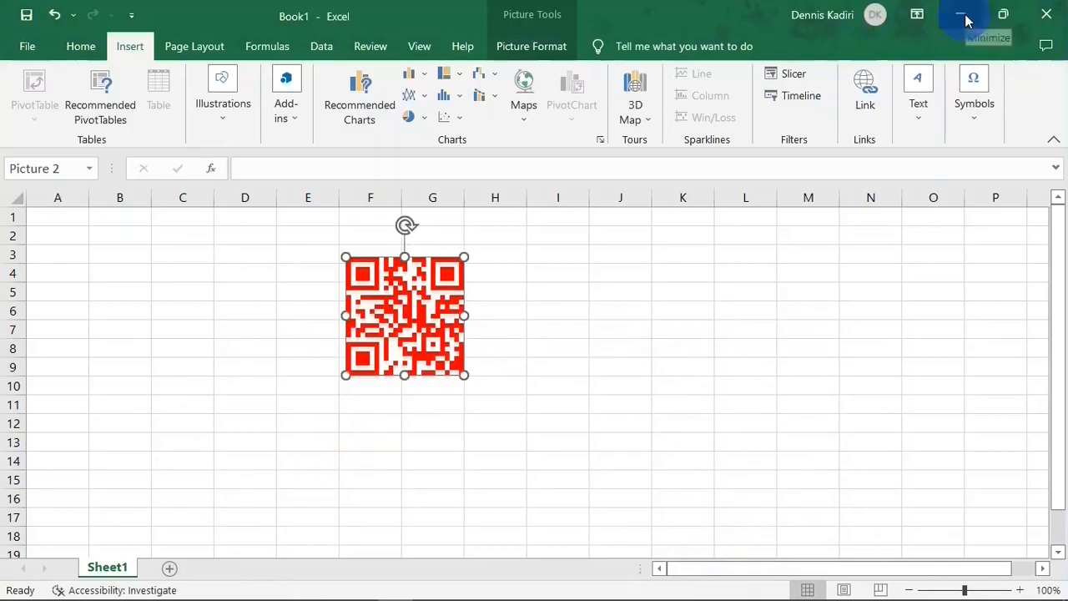
pyautogui.click(965, 20)
pyautogui.doubleClick(33, 321)
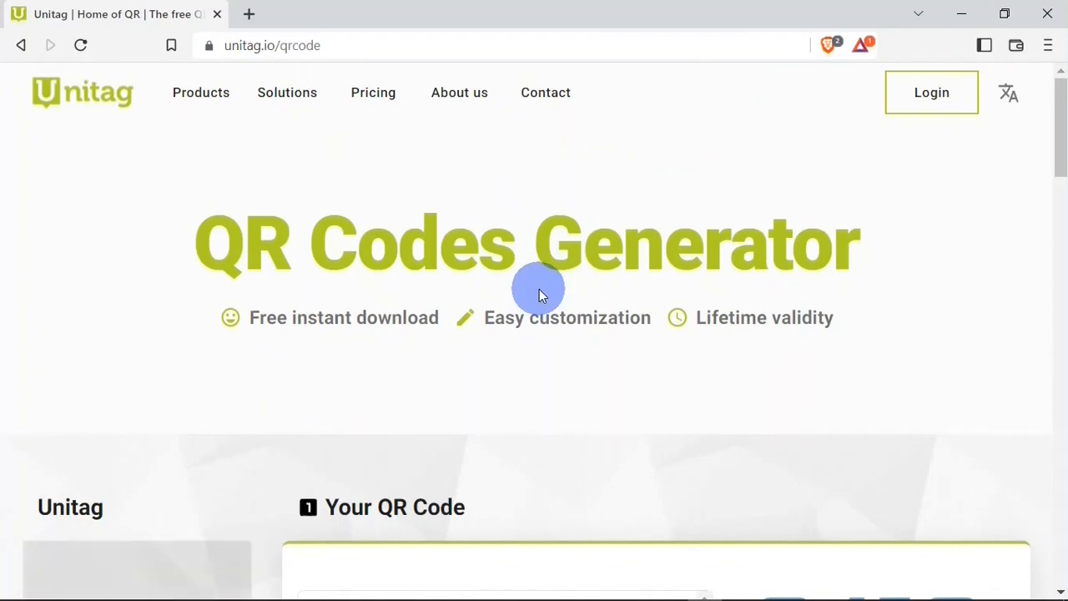
# Look through the other QR code types offered by the Unitag generator page in the browser.
pyautogui.moveTo(1061, 132); pyautogui.dragTo(1051, 202)
pyautogui.click(593, 239)
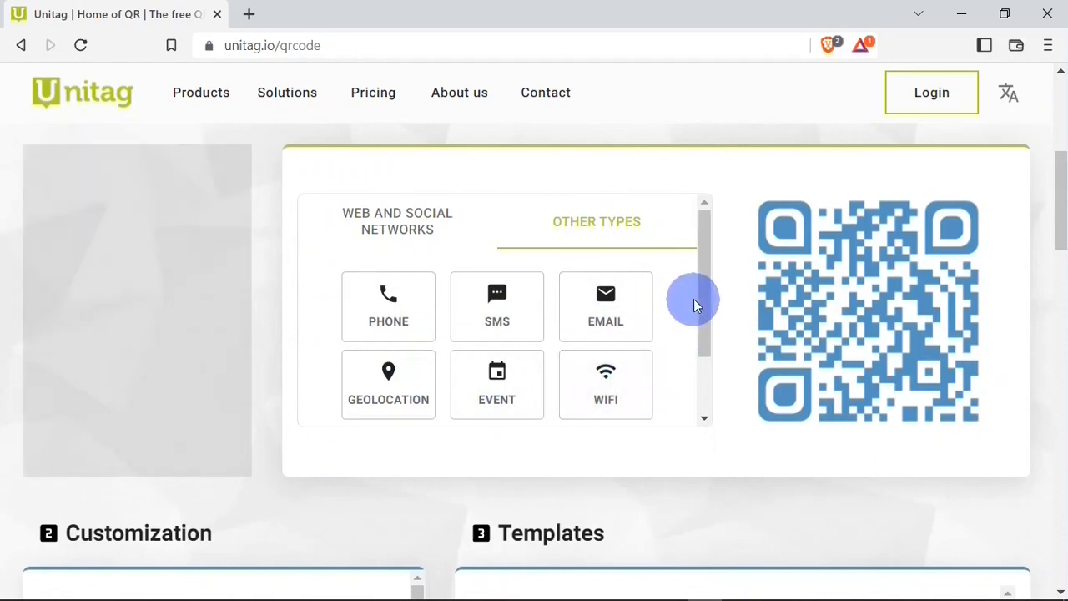
pyautogui.moveTo(701, 290); pyautogui.dragTo(702, 357)
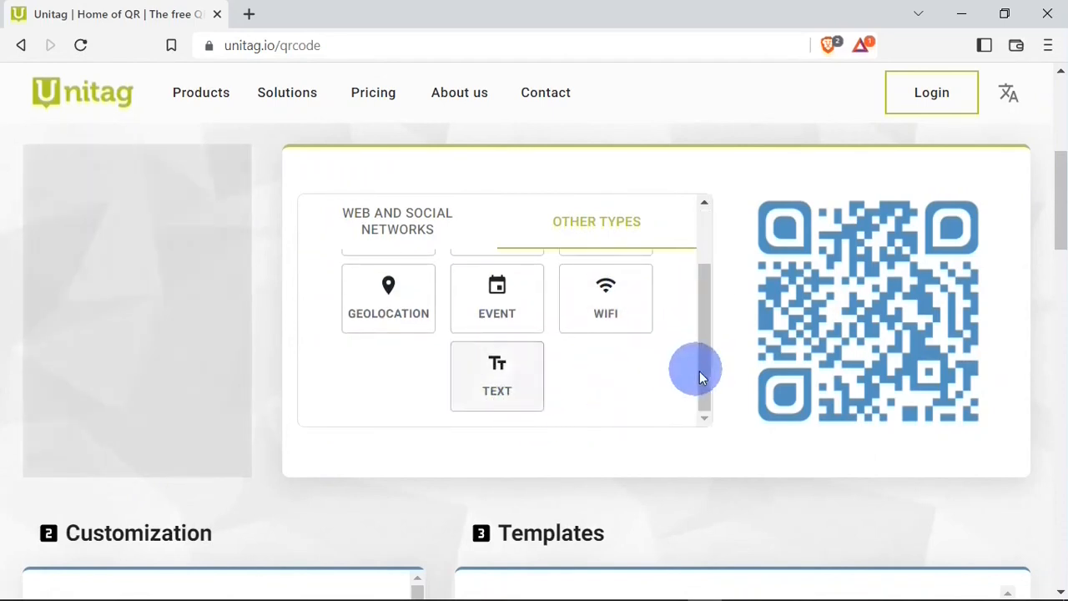
pyautogui.moveTo(707, 385); pyautogui.dragTo(708, 341)
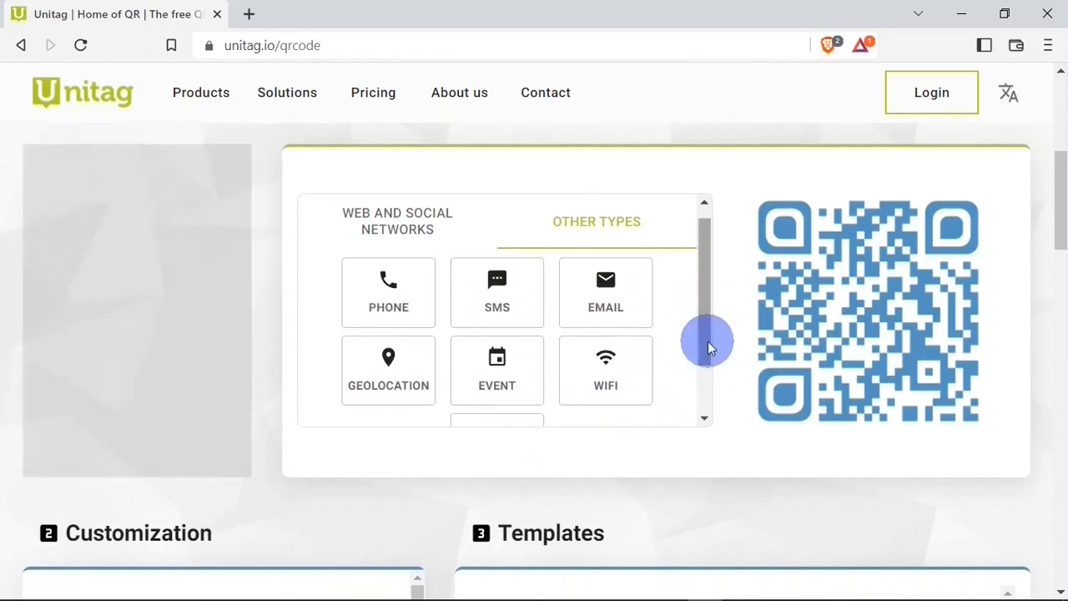
# Return to the web and social networks type and generate a QR code for the URL google.com.
pyautogui.click(390, 234)
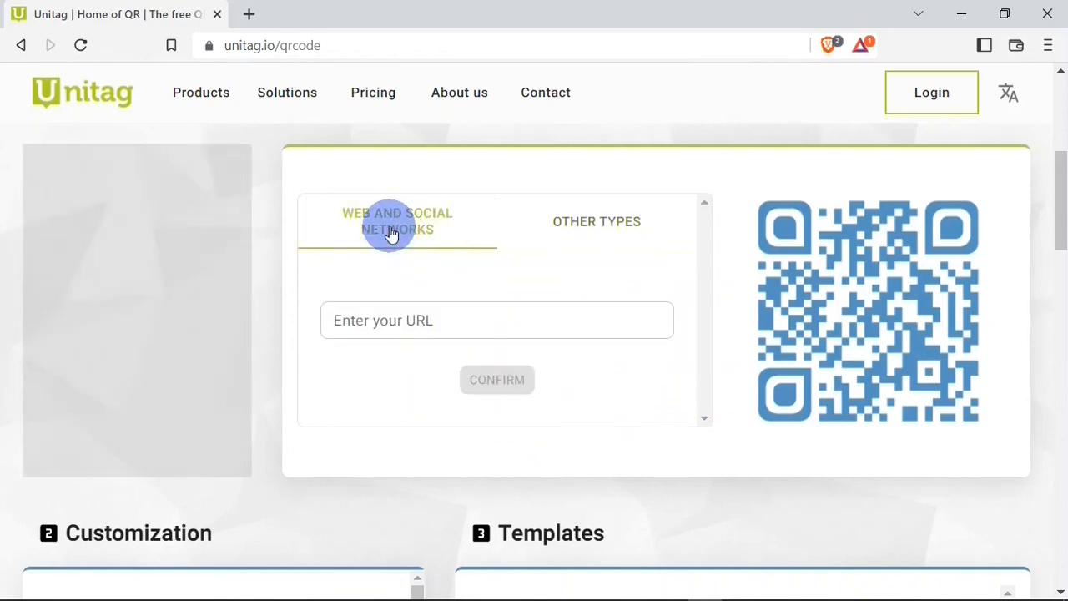
pyautogui.click(390, 318)
pyautogui.click(375, 321)
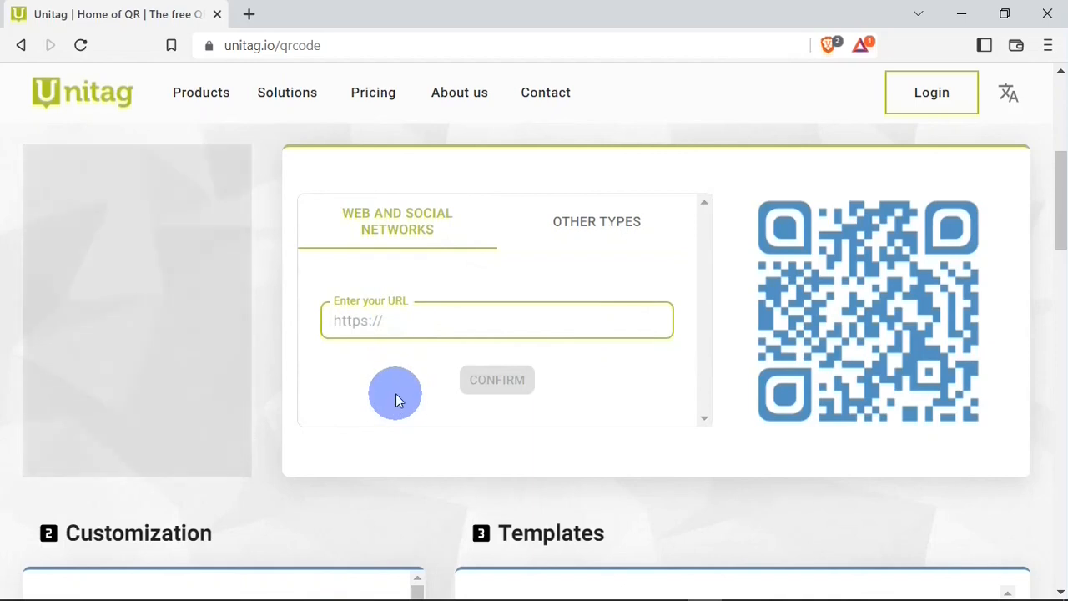
pyautogui.write('google.com')
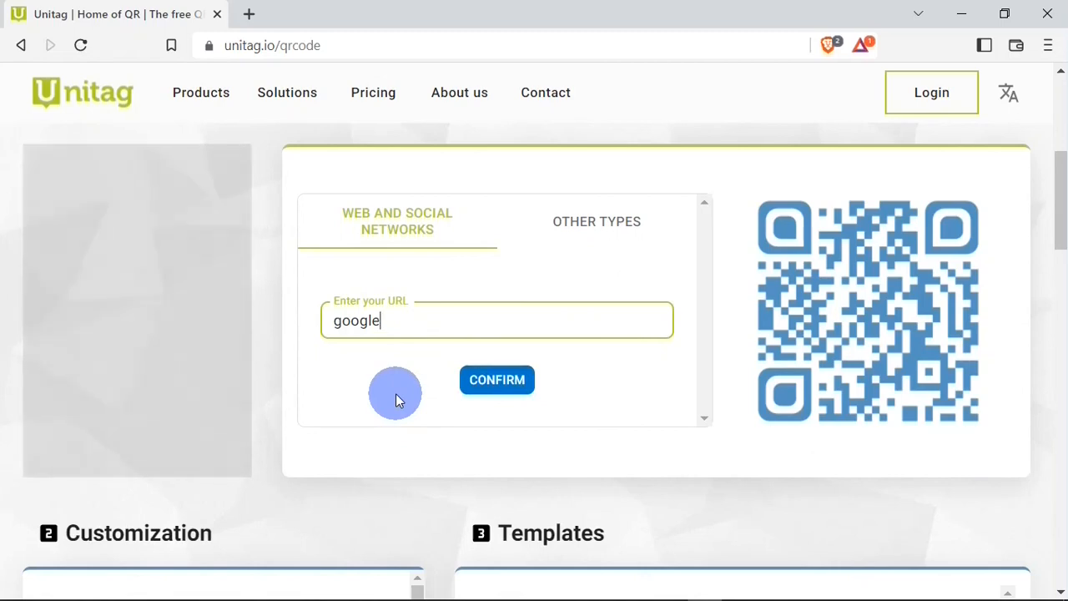
pyautogui.click(499, 394)
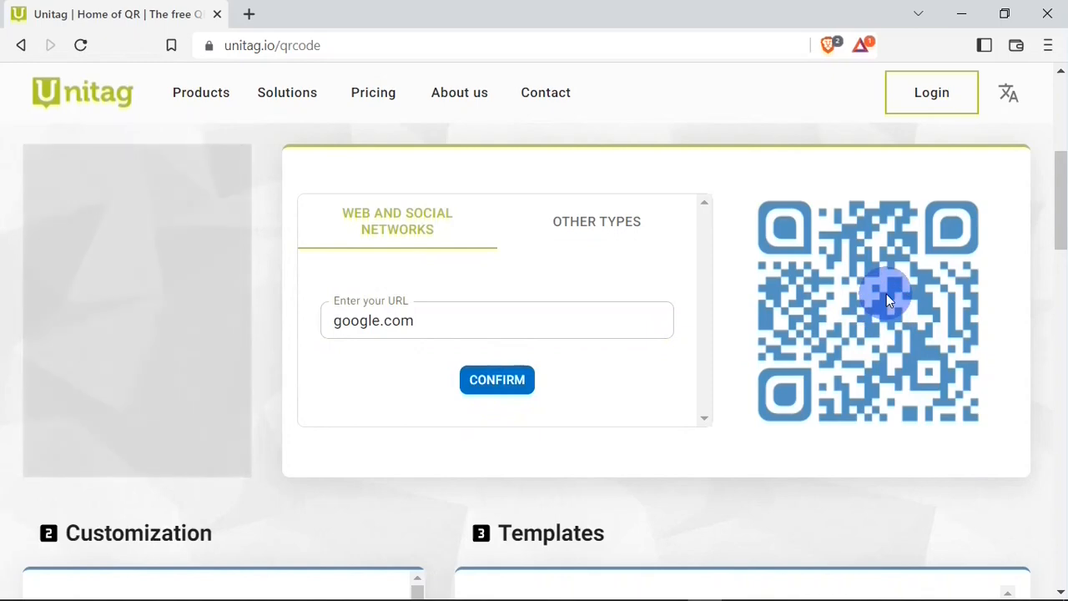
# Apply the plain black template without a logo to the QR code.
pyautogui.moveTo(1059, 205); pyautogui.dragTo(1056, 263)
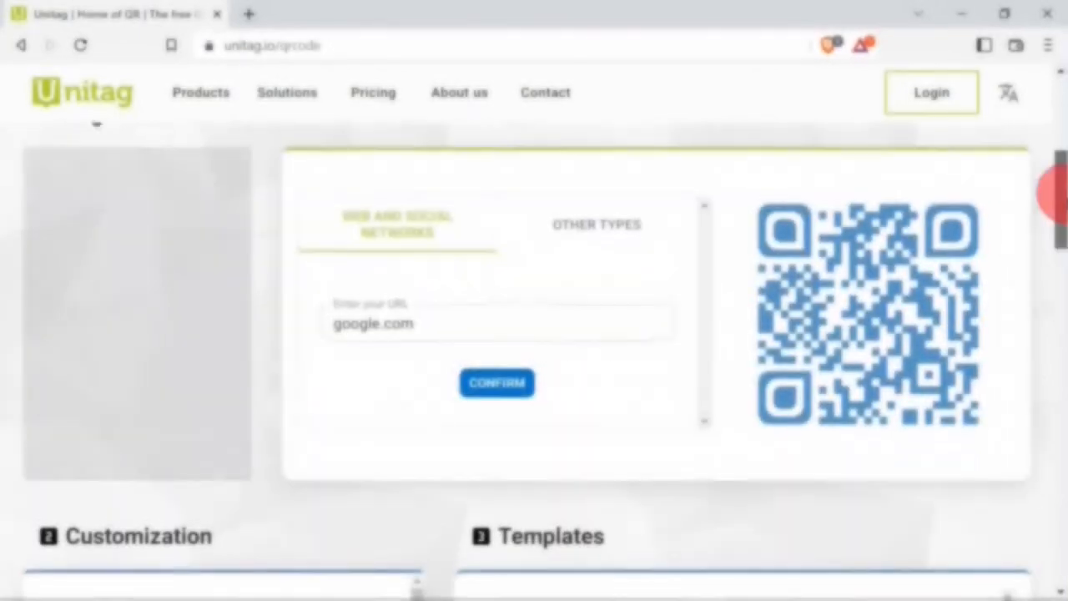
pyautogui.moveTo(1061, 191); pyautogui.dragTo(1060, 263)
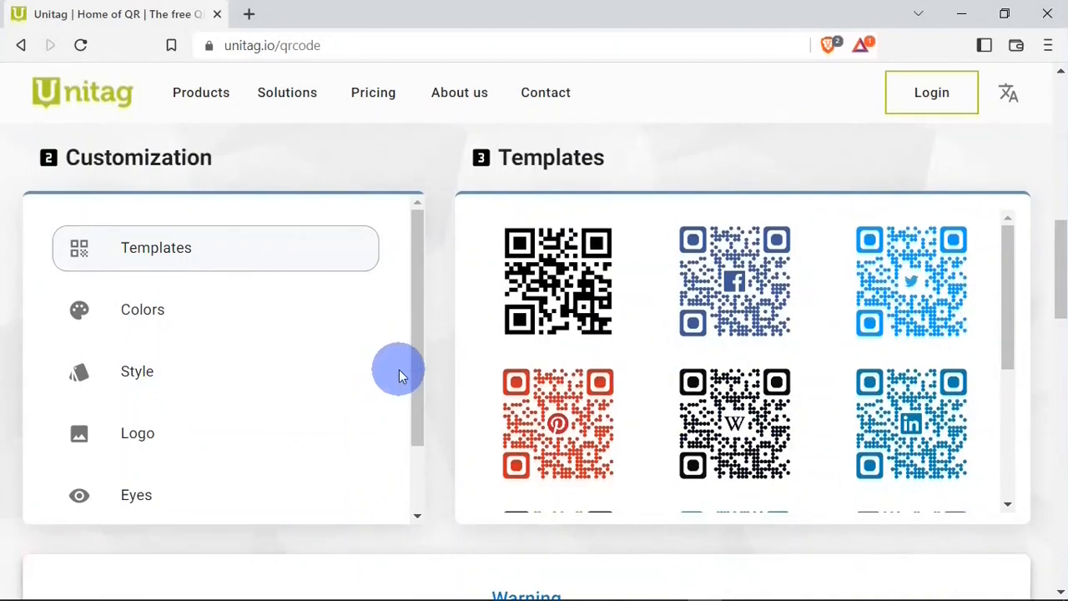
pyautogui.click(231, 256)
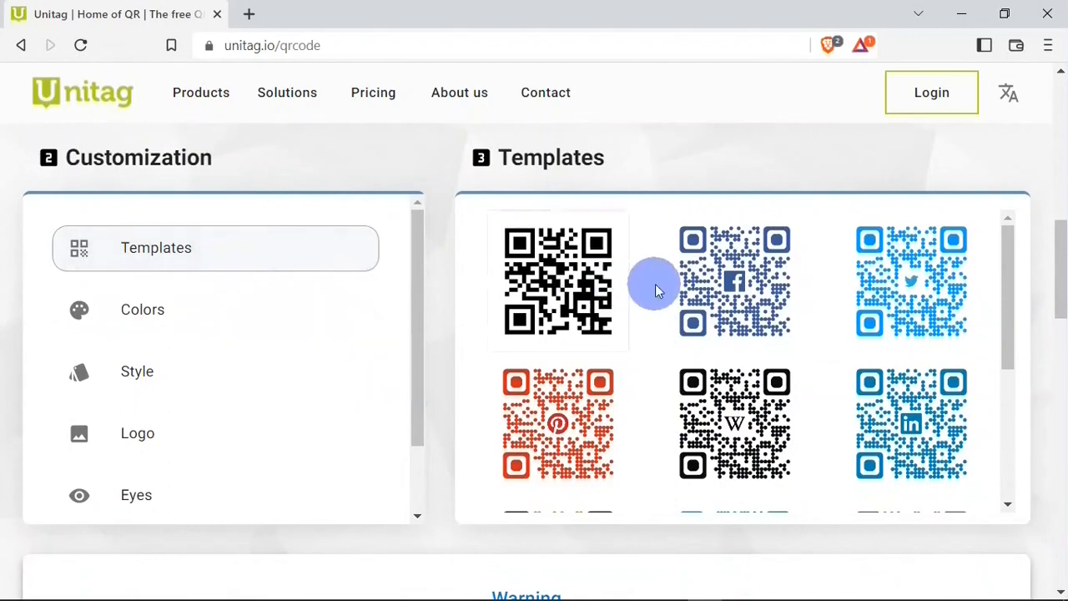
pyautogui.moveTo(1004, 266); pyautogui.dragTo(1001, 242)
pyautogui.click(562, 282)
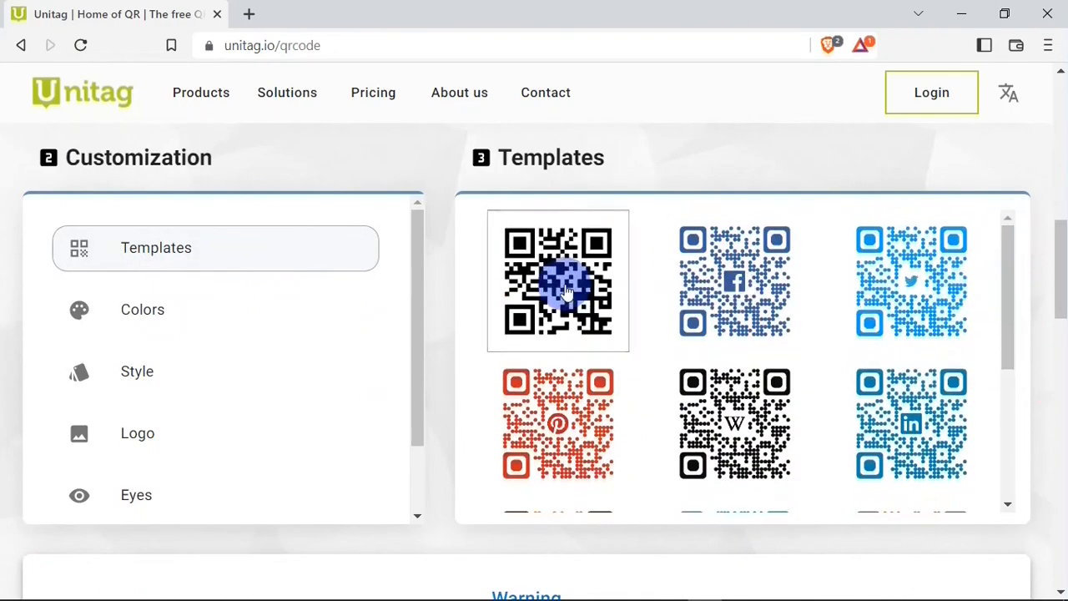
pyautogui.moveTo(1008, 279); pyautogui.dragTo(1006, 242)
# Check the color options for the QR code and set its module style to Simple.
pyautogui.click(138, 321)
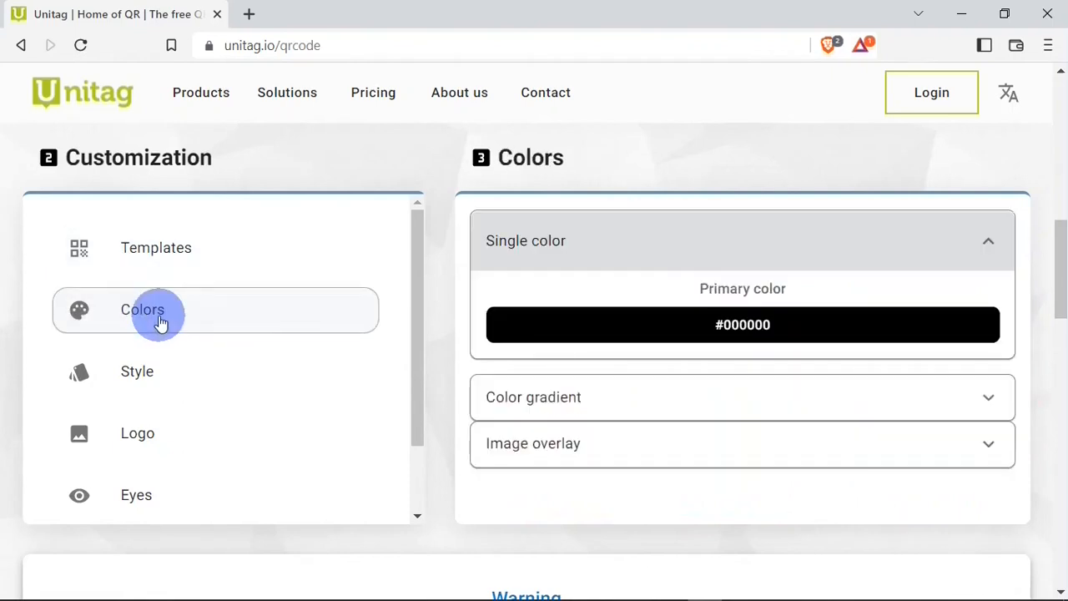
pyautogui.click(174, 375)
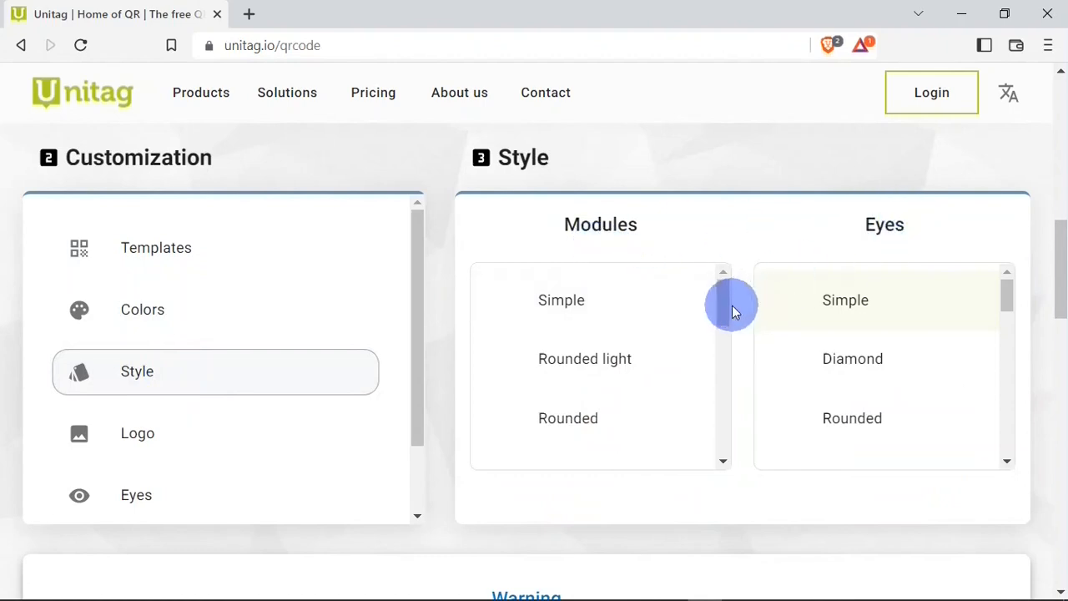
pyautogui.click(599, 318)
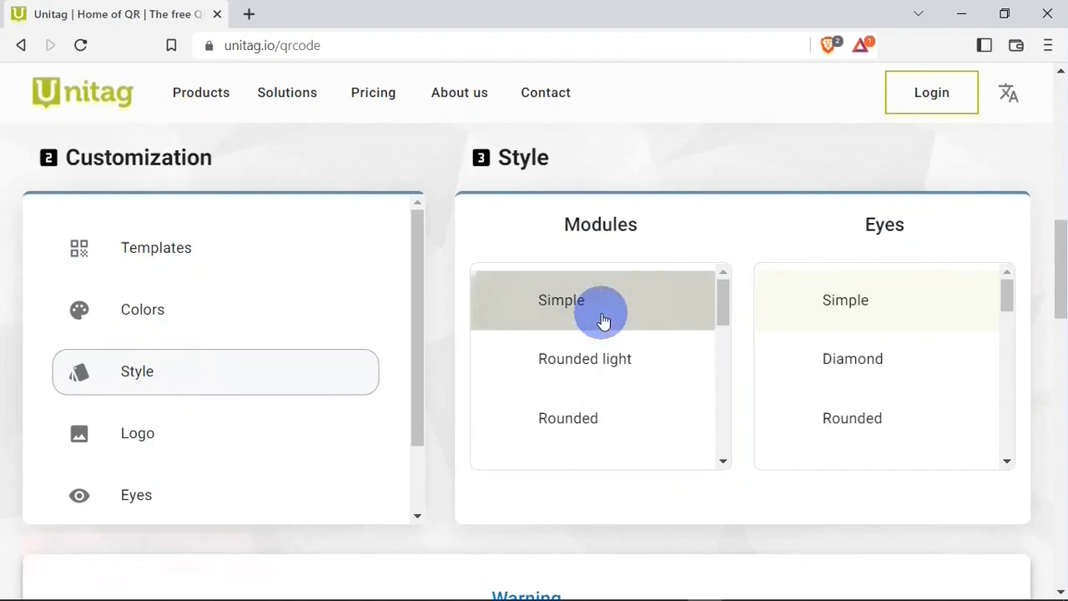
# Examine the Logo options for an image URL or imported picture, and the Eyes color options.
pyautogui.click(156, 450)
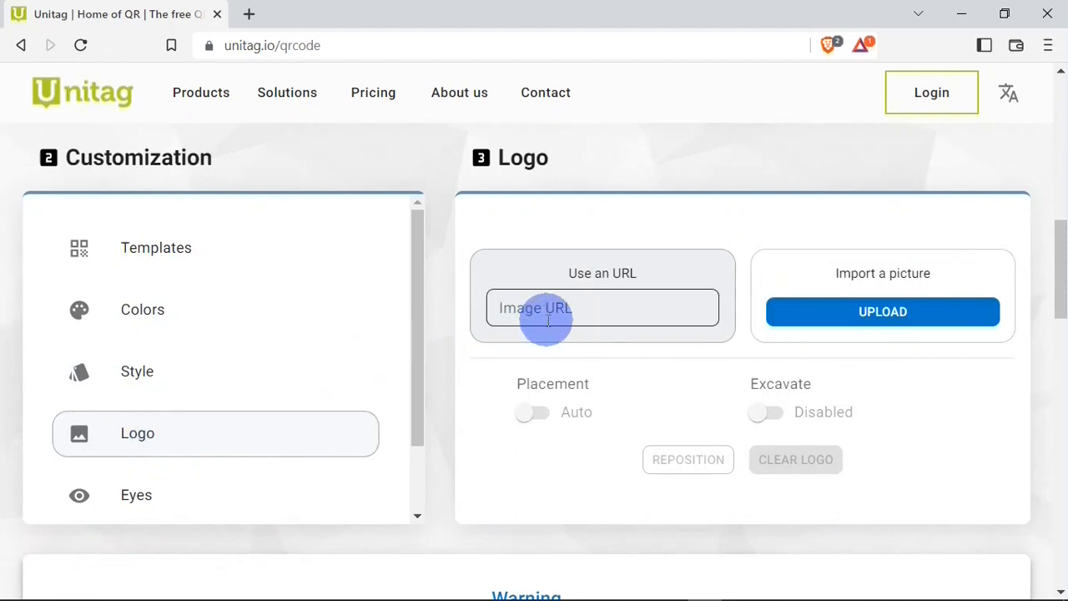
pyautogui.click(583, 314)
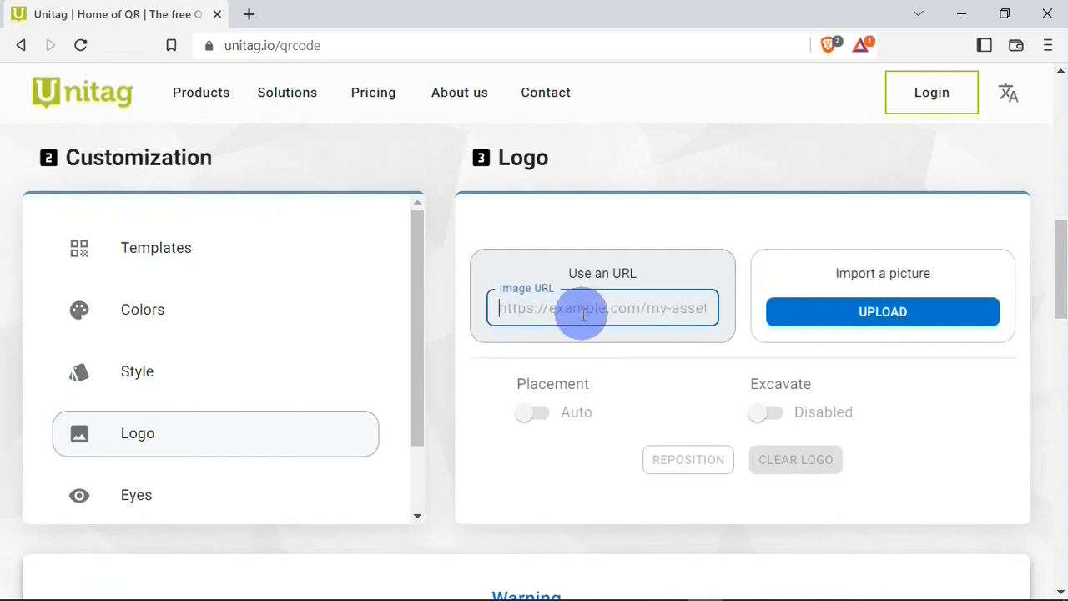
pyautogui.click(886, 313)
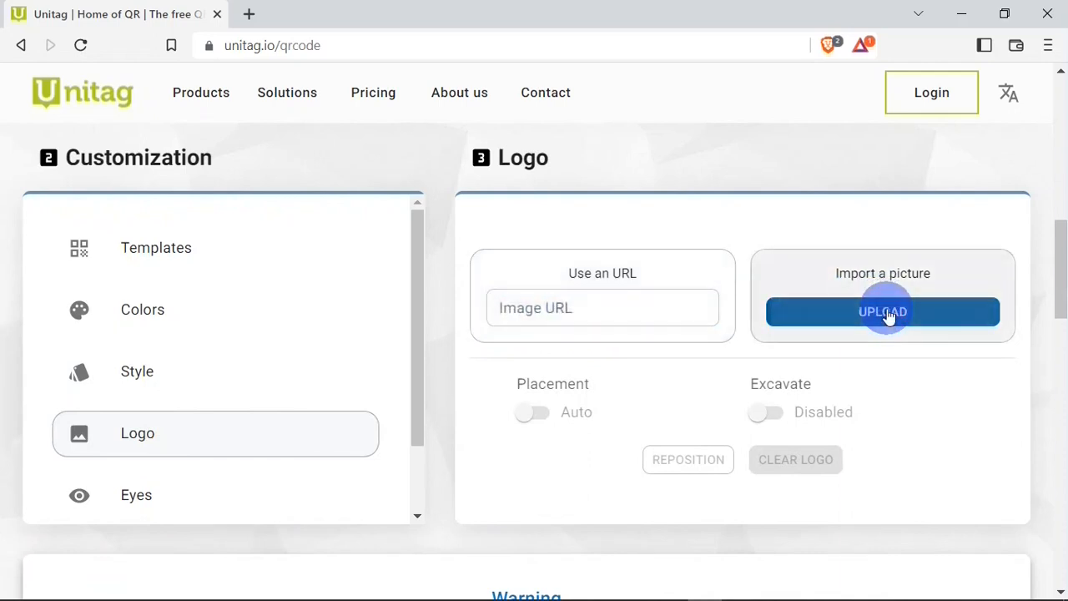
pyautogui.click(131, 498)
pyautogui.moveTo(413, 349); pyautogui.dragTo(416, 440)
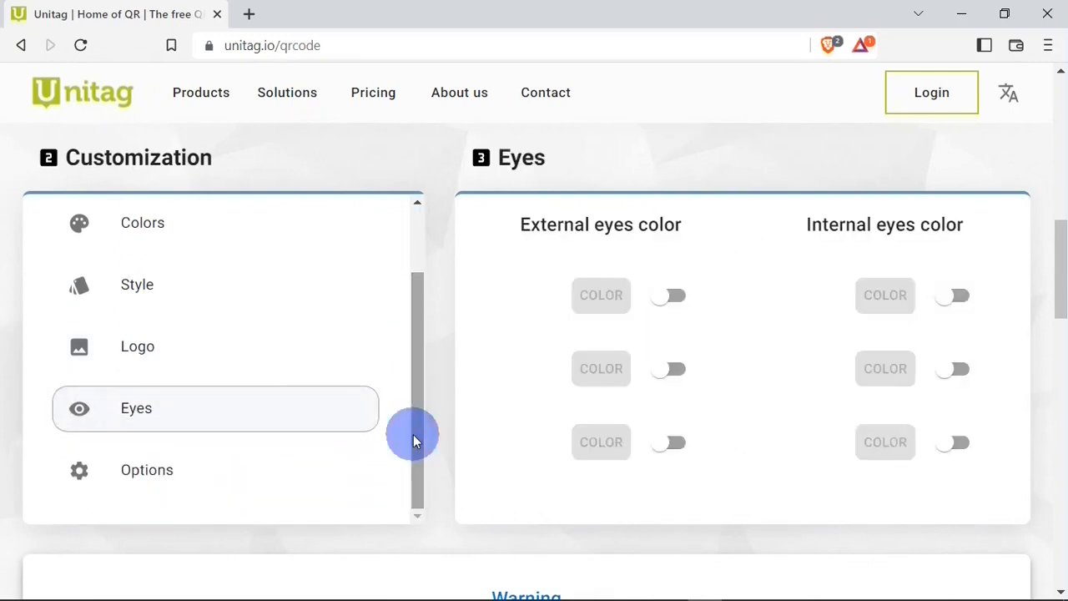
# Download the standard QR code to the Desktop as a PNG image named unitag_qrcode_standard, and select the file on the desktop.
pyautogui.moveTo(1058, 267); pyautogui.dragTo(1060, 334)
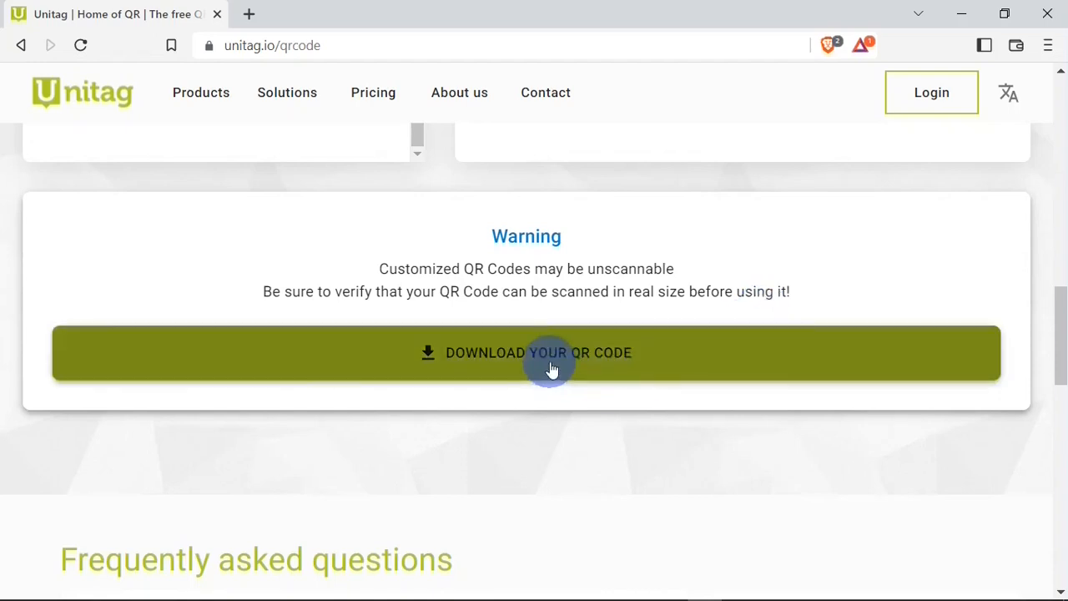
pyautogui.click(551, 369)
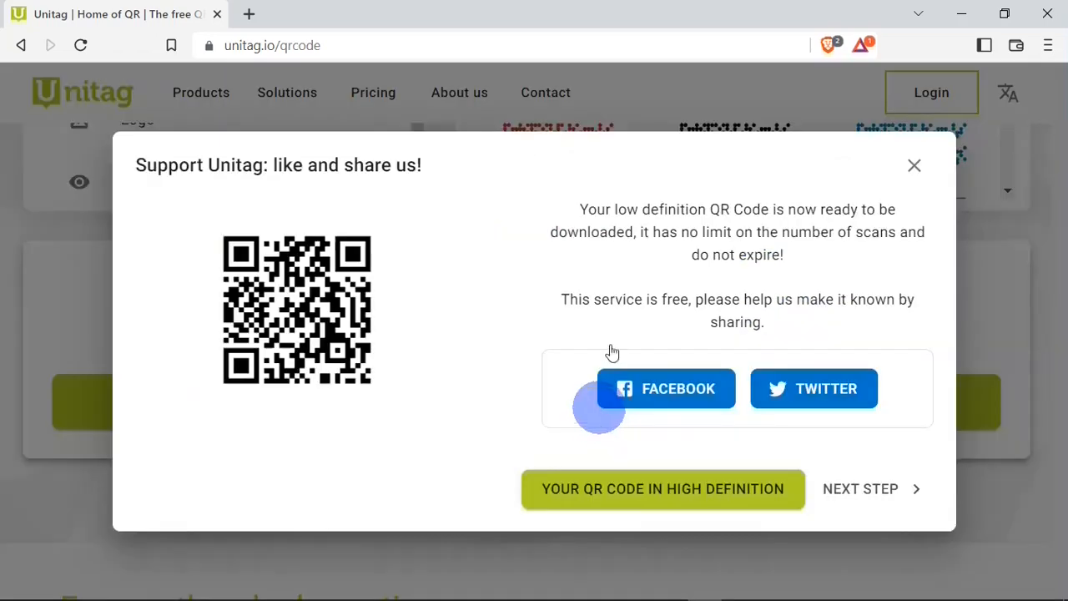
pyautogui.click(852, 497)
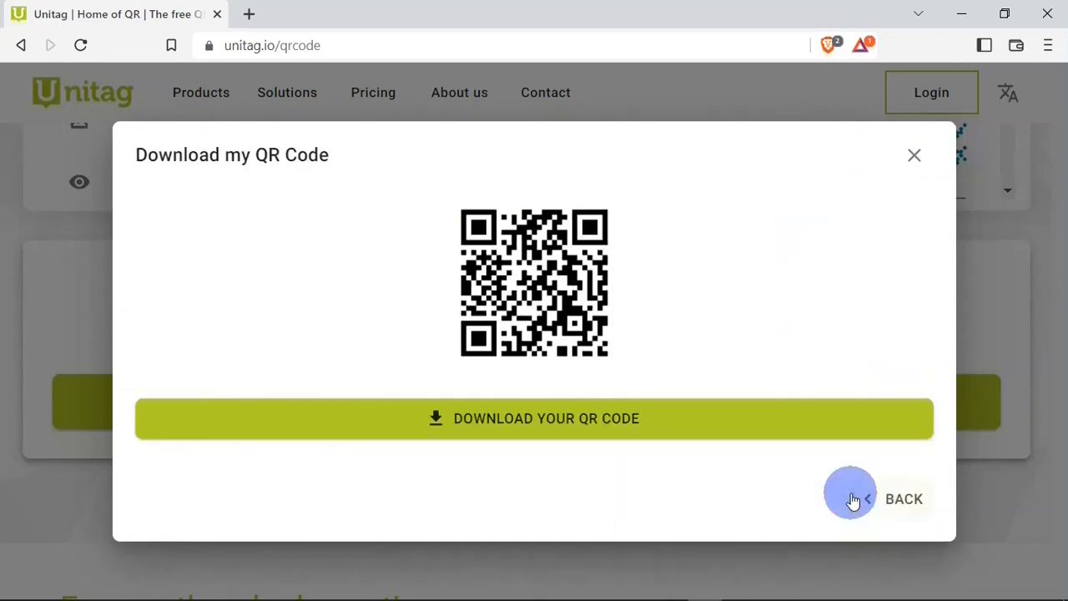
pyautogui.click(553, 428)
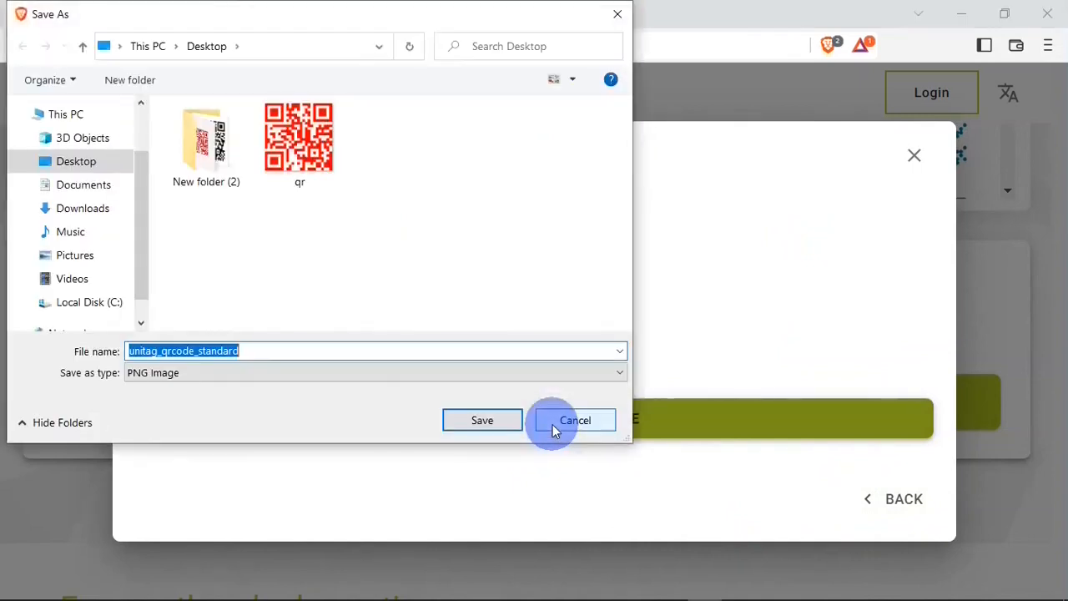
pyautogui.click(86, 170)
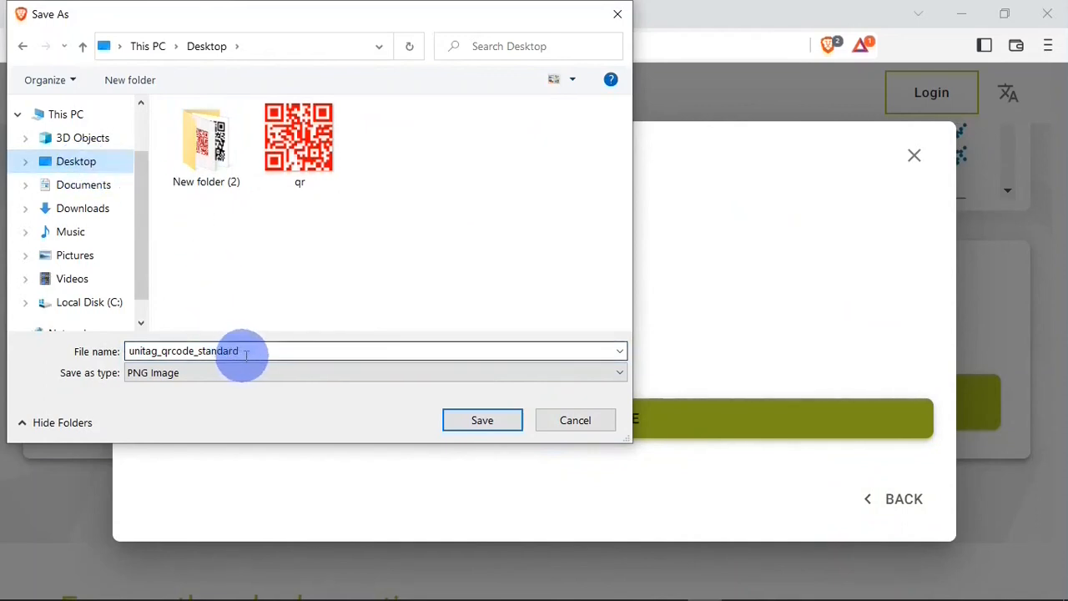
pyautogui.moveTo(245, 350); pyautogui.dragTo(18, 370)
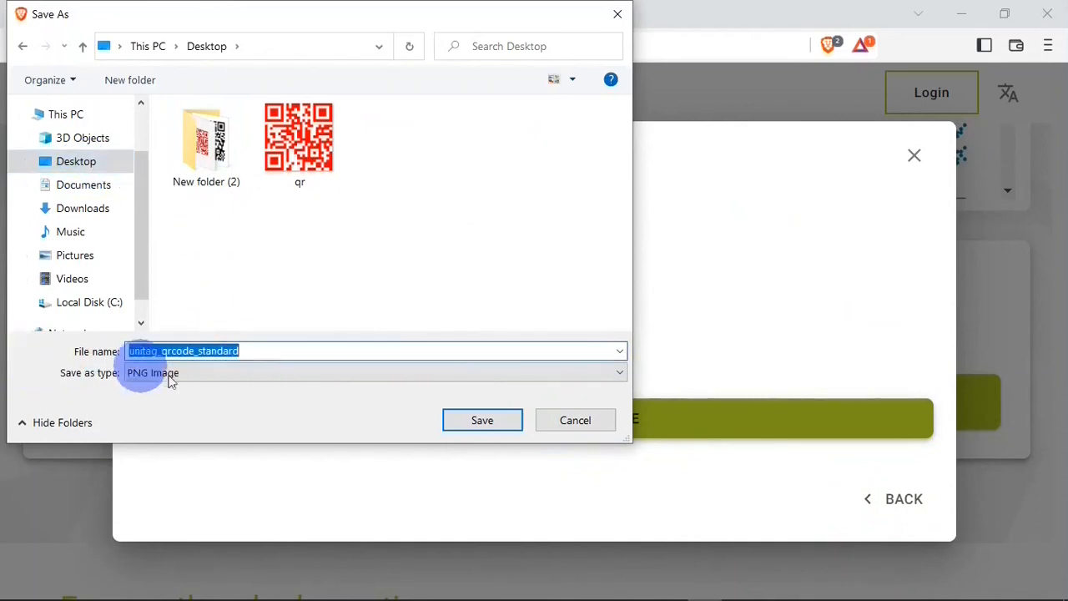
pyautogui.click(474, 421)
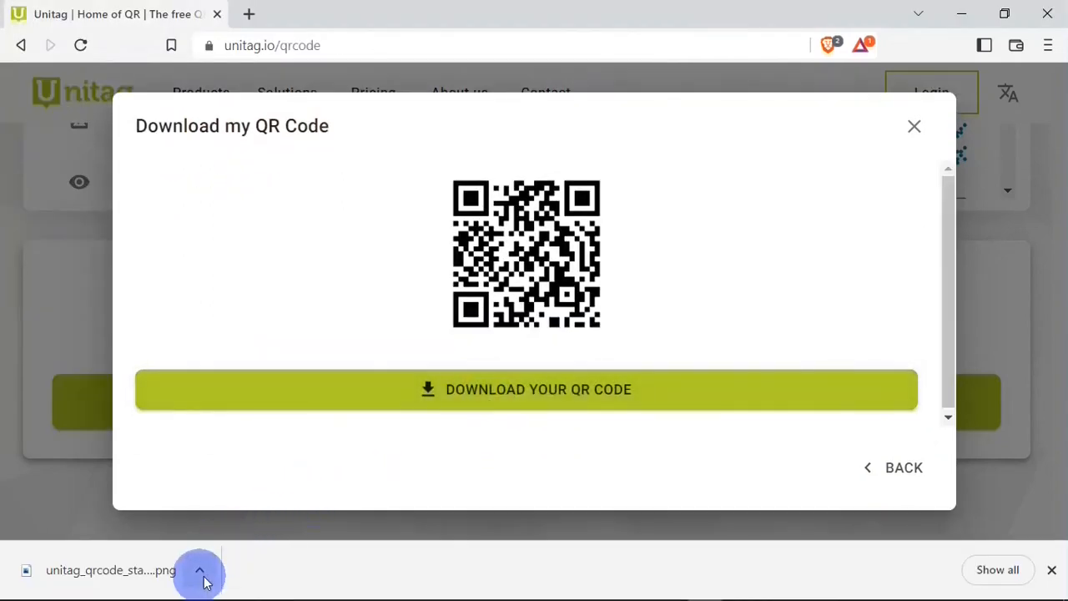
pyautogui.click(962, 18)
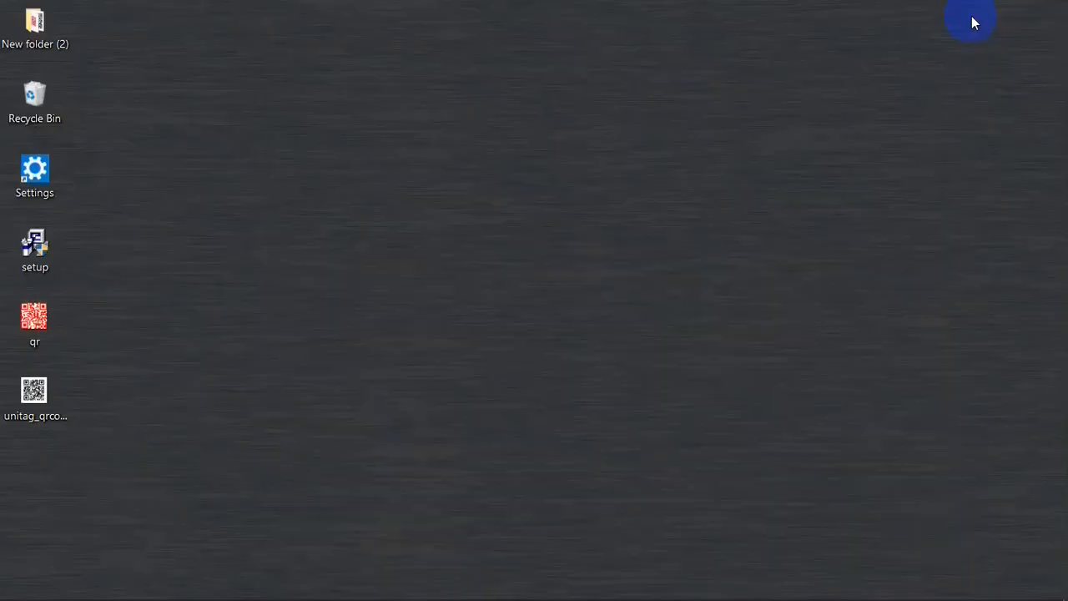
pyautogui.click(30, 397)
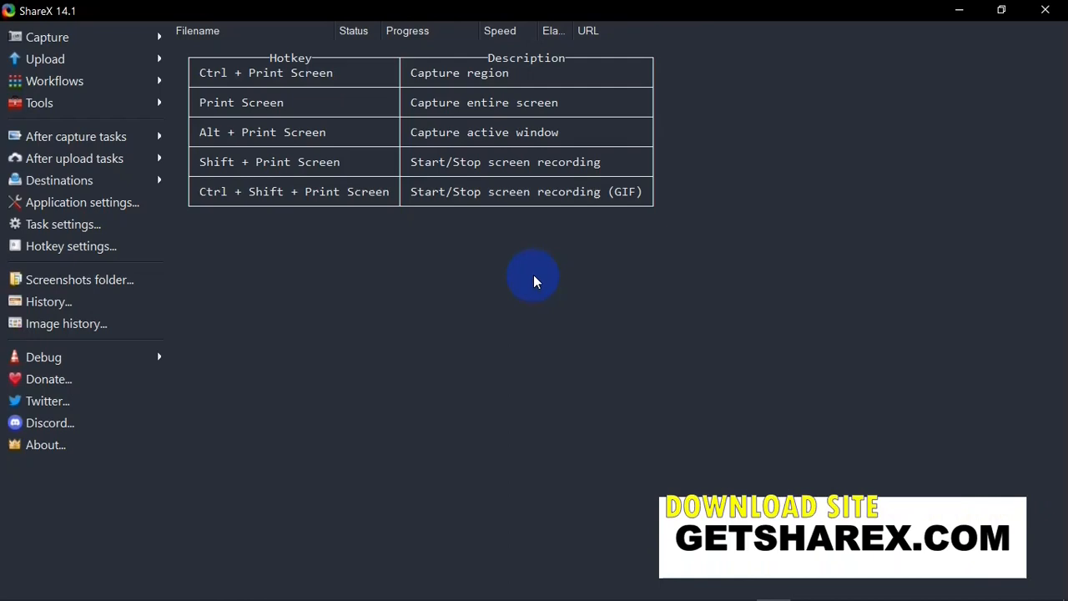
# Generate a QR code for google.com with ShareX's QR code tool.
pyautogui.click(107, 102)
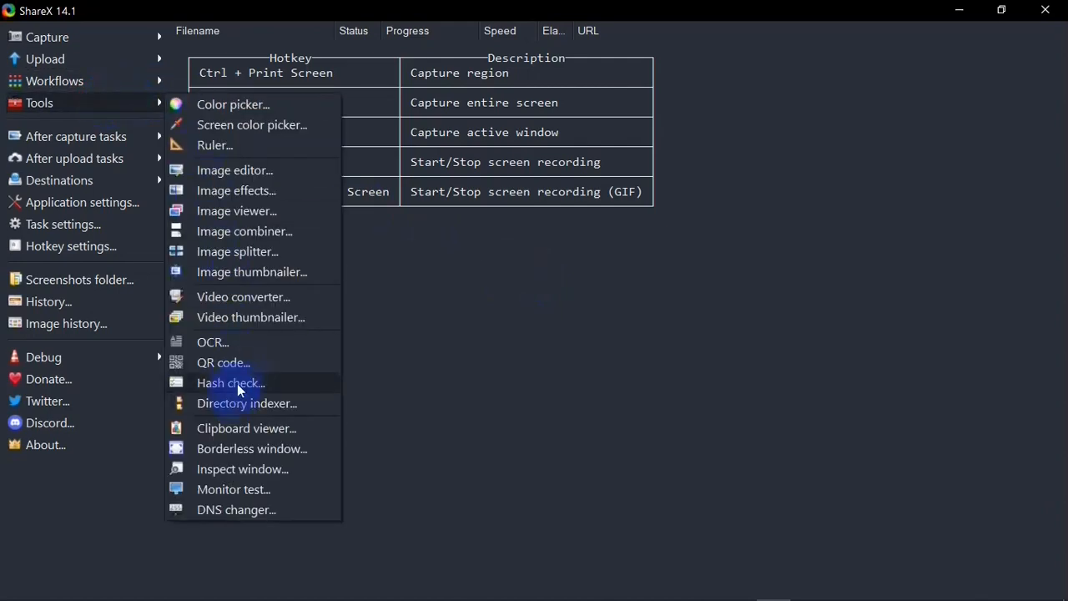
pyautogui.click(255, 368)
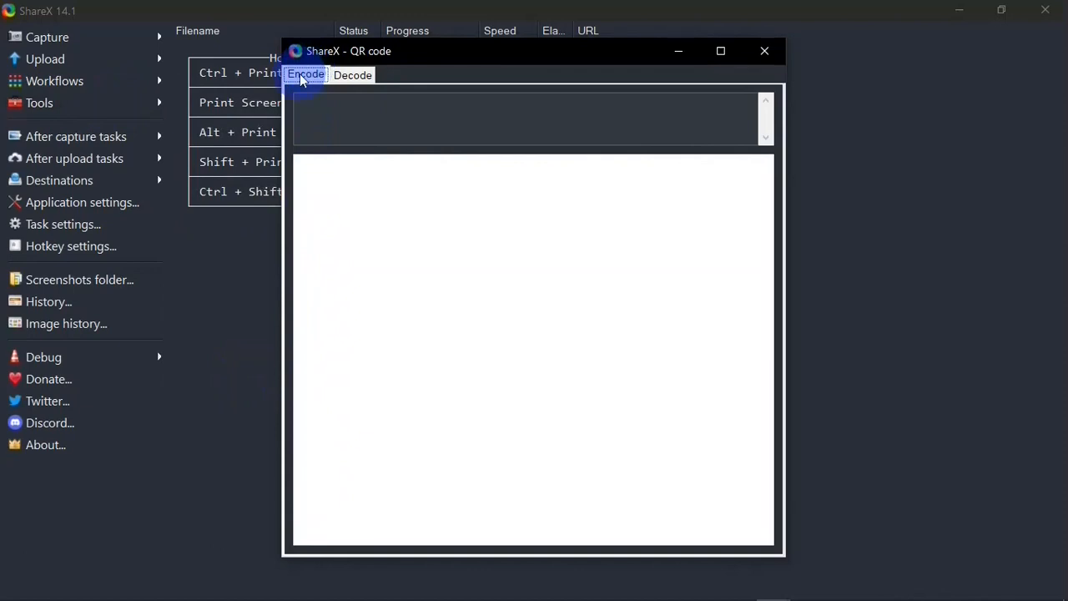
pyautogui.click(352, 77)
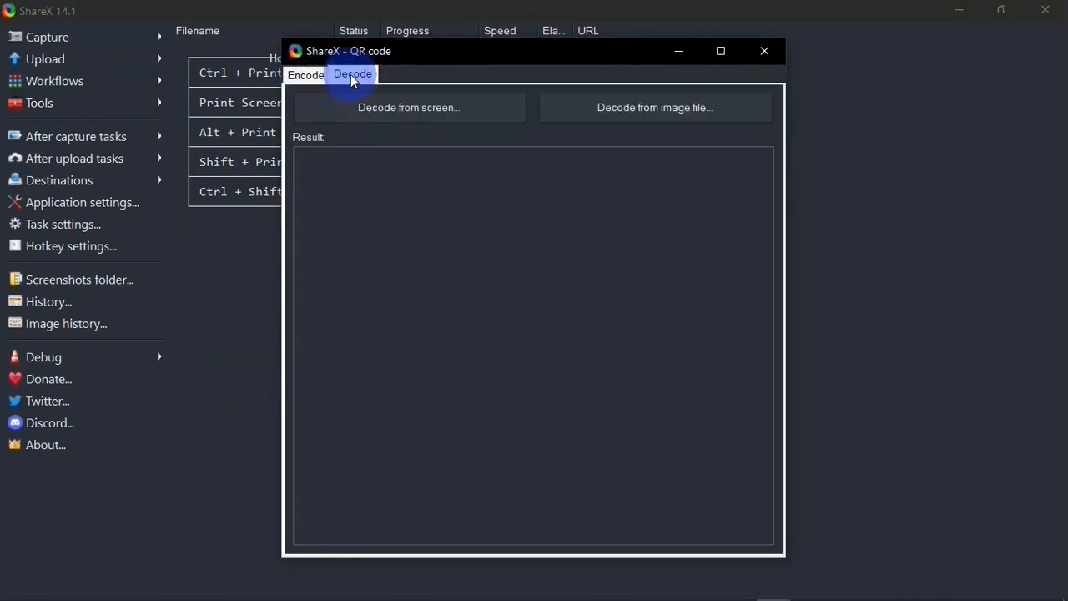
pyautogui.click(307, 77)
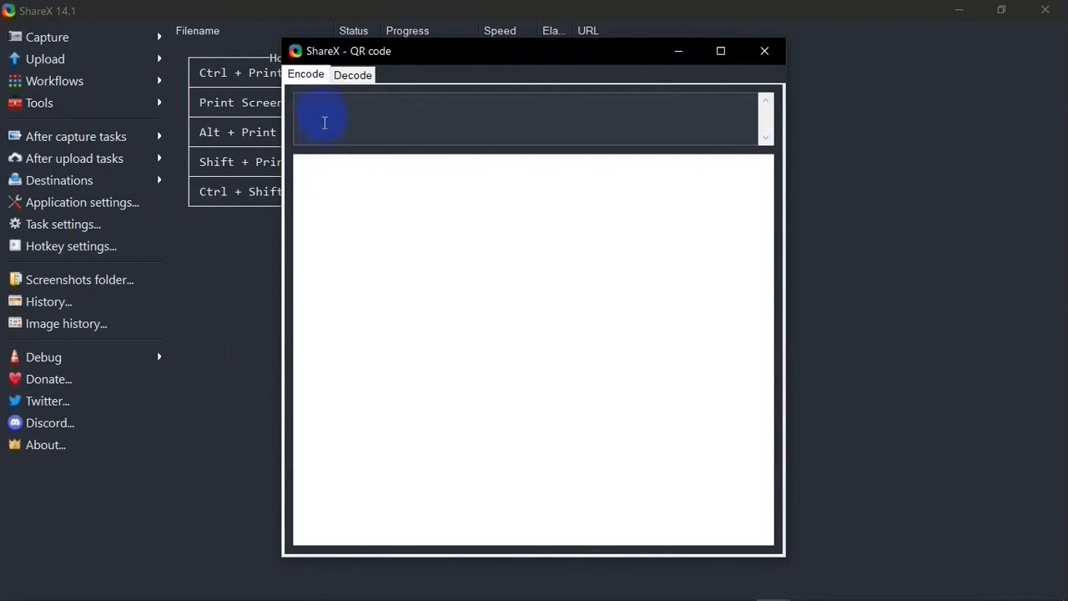
pyautogui.click(325, 123)
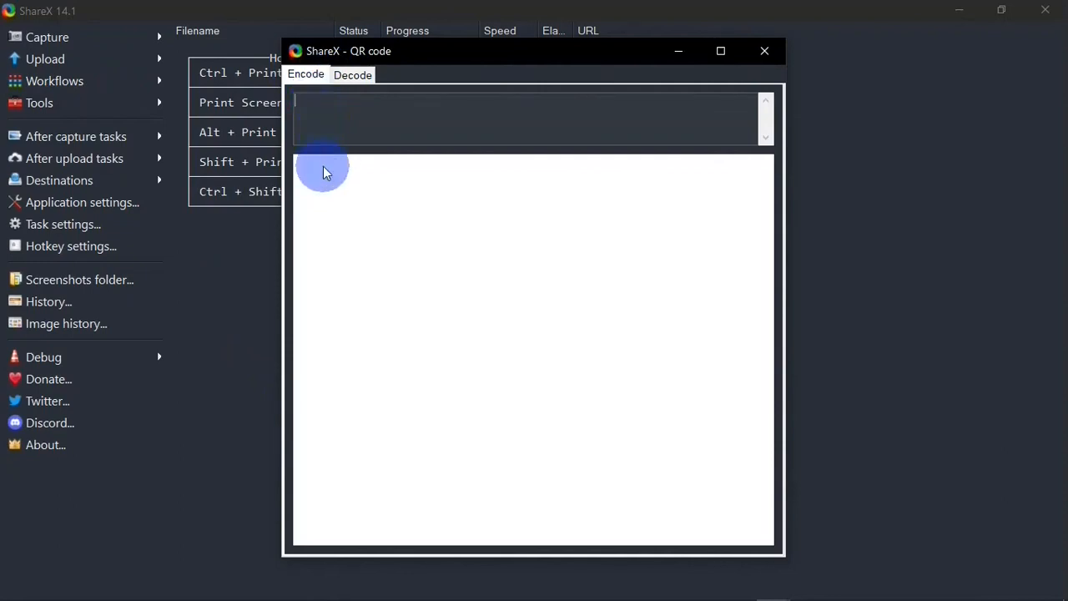
pyautogui.write('google.com')
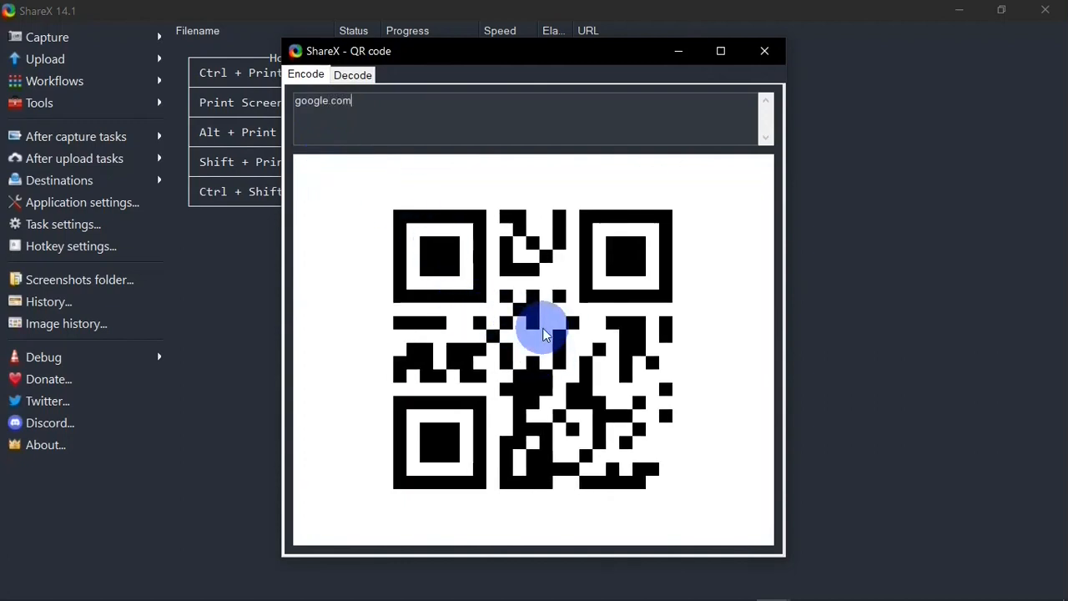
# Save the generated QR code to the Desktop as a PNG image named google.
pyautogui.rightClick(544, 333)
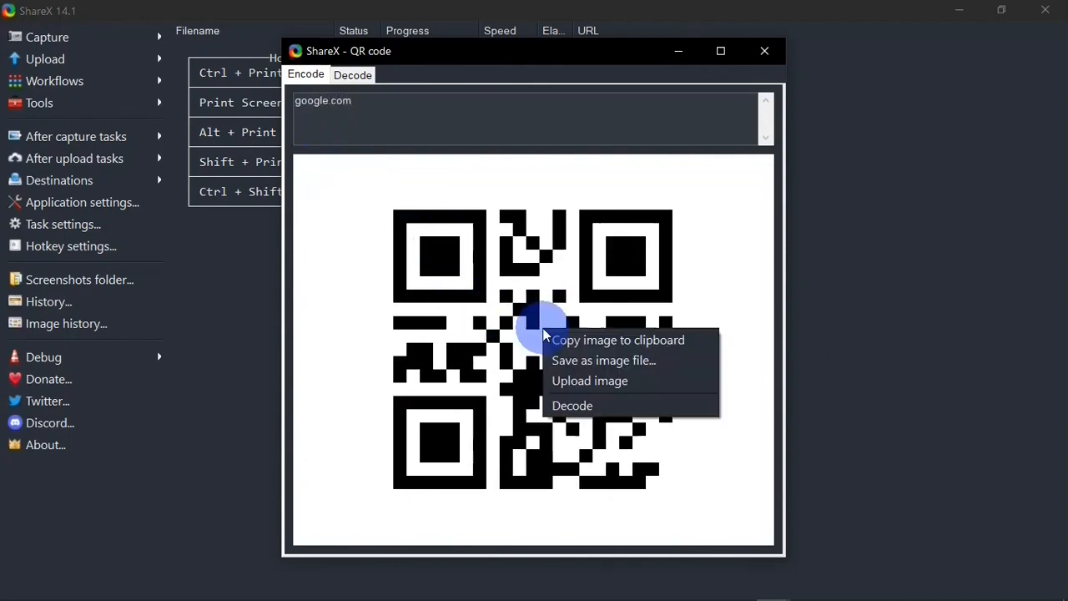
pyautogui.click(664, 360)
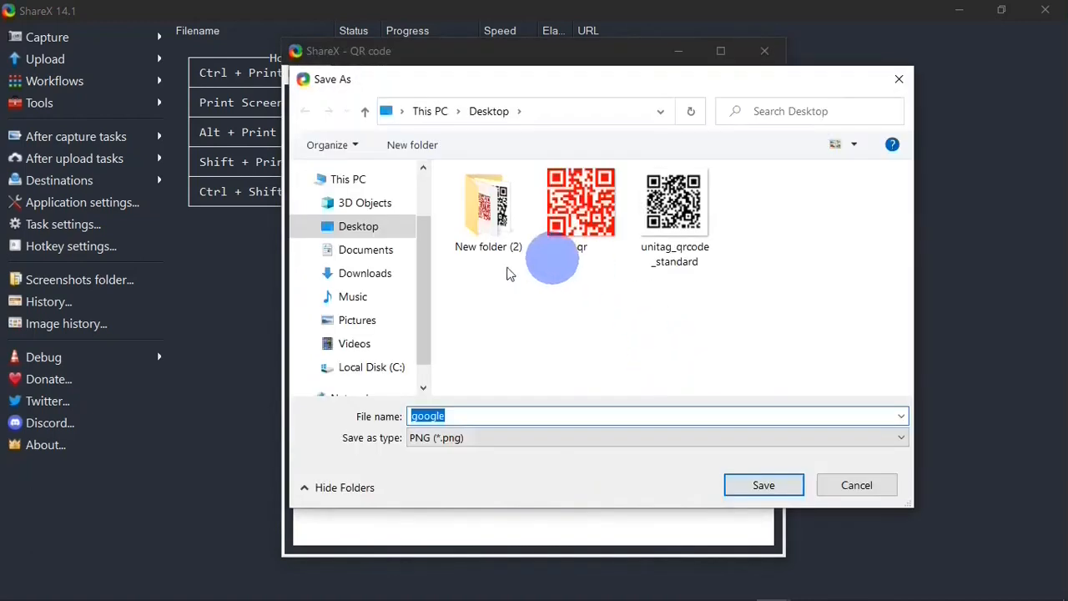
pyautogui.click(472, 298)
pyautogui.click(359, 227)
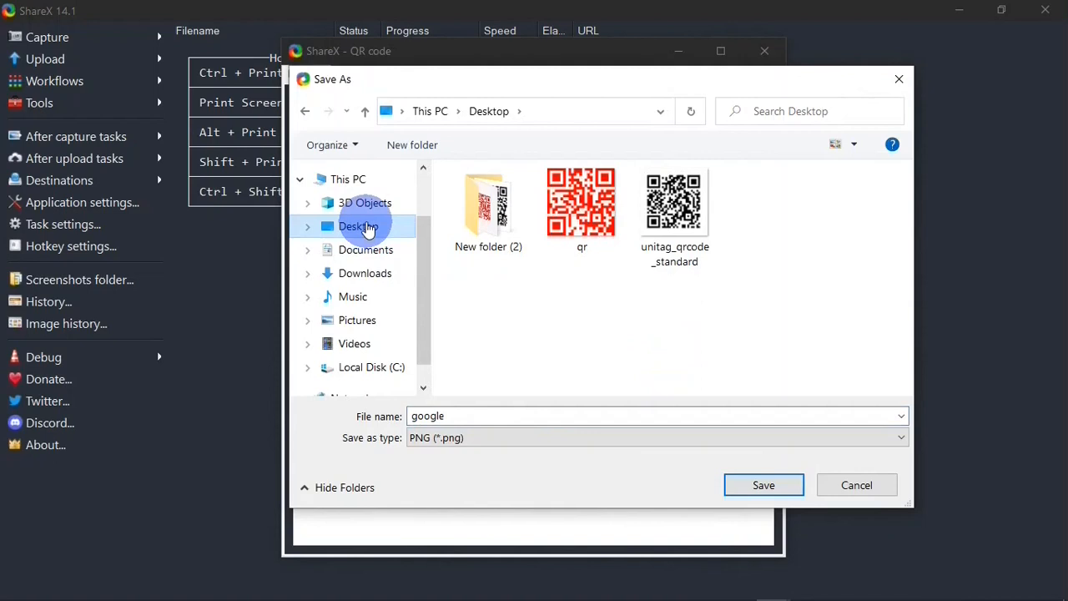
pyautogui.click(477, 417)
pyautogui.doubleClick(461, 416)
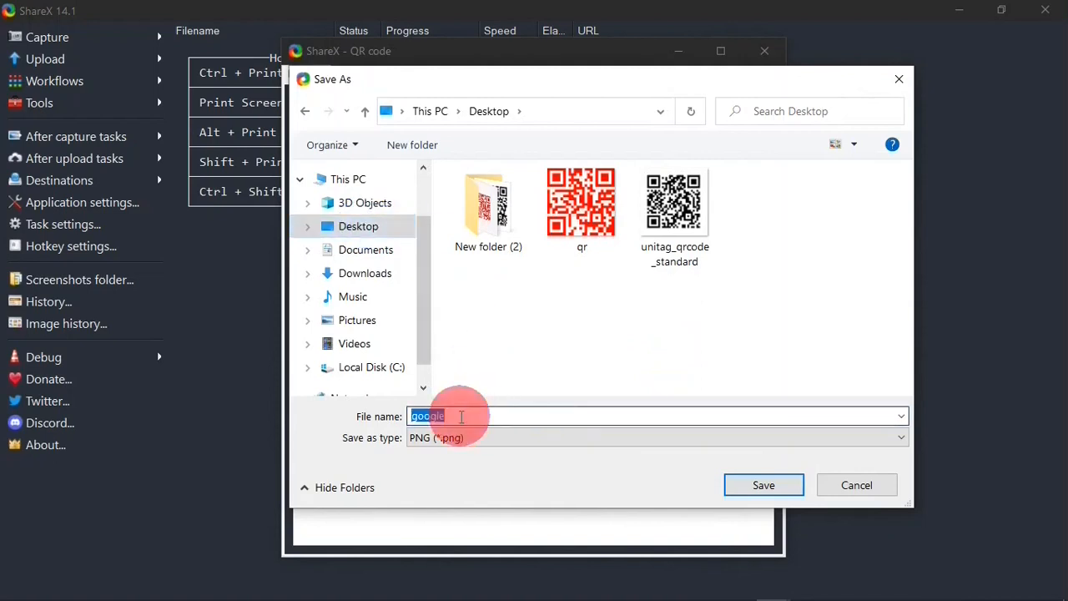
pyautogui.click(426, 417)
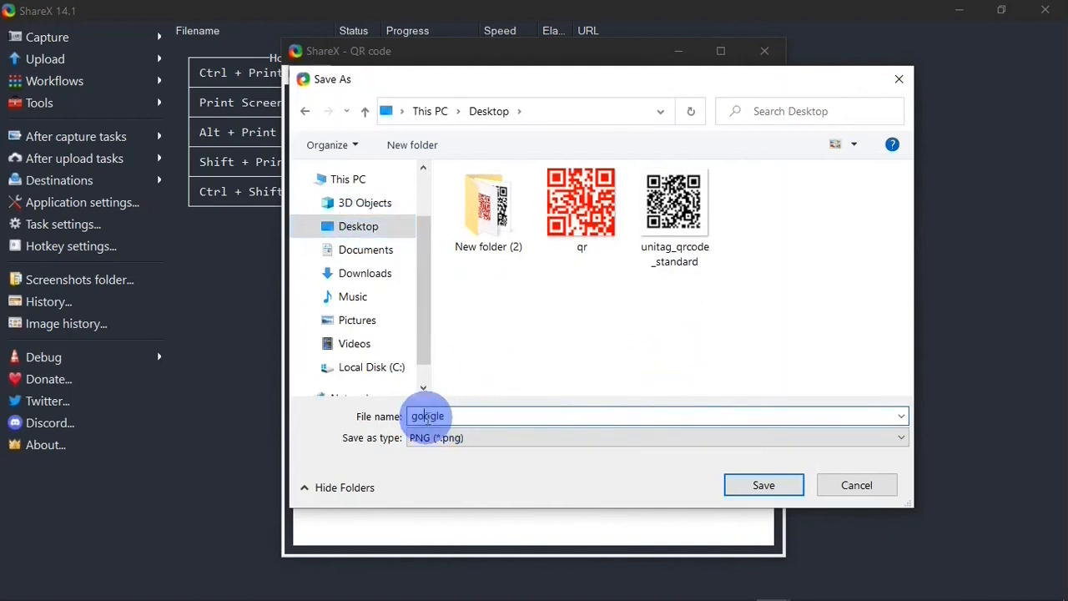
pyautogui.click(761, 486)
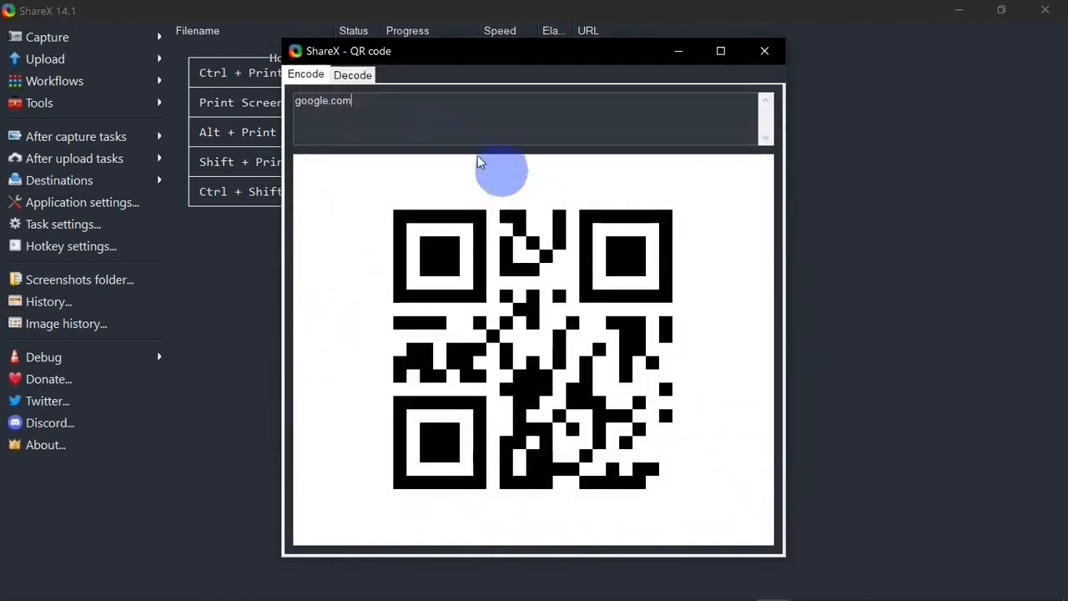
# Decode the qr image file from the Desktop and select the decoded link in the result.
pyautogui.click(351, 79)
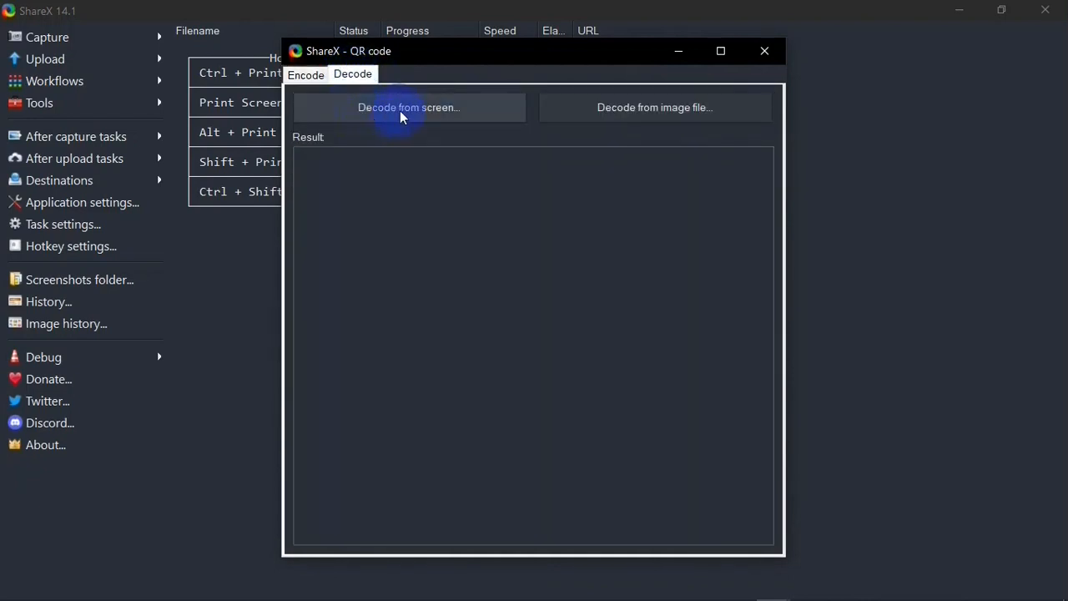
pyautogui.click(652, 110)
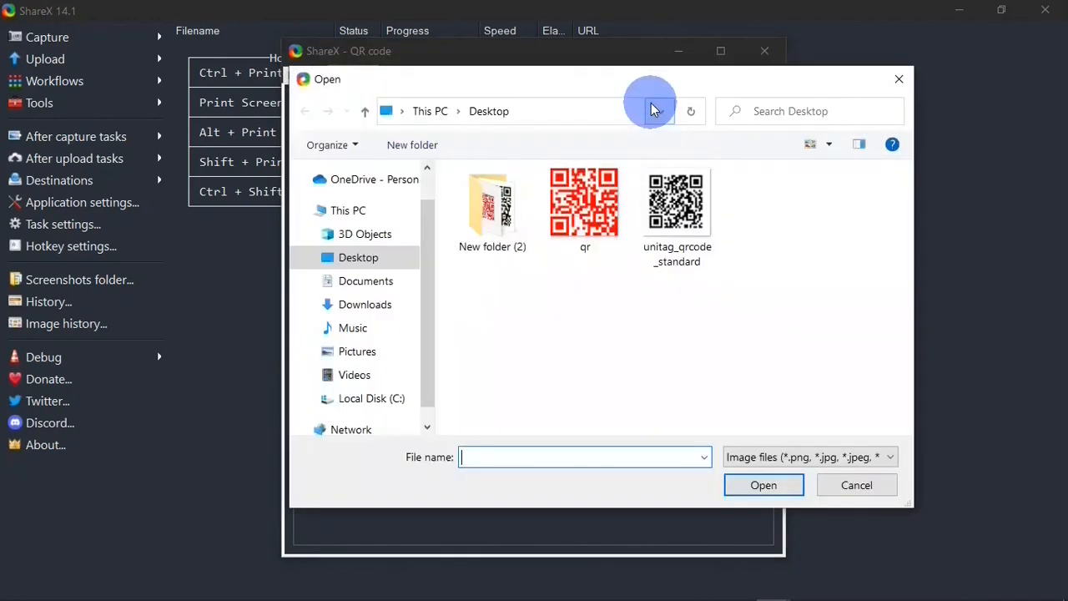
pyautogui.click(592, 213)
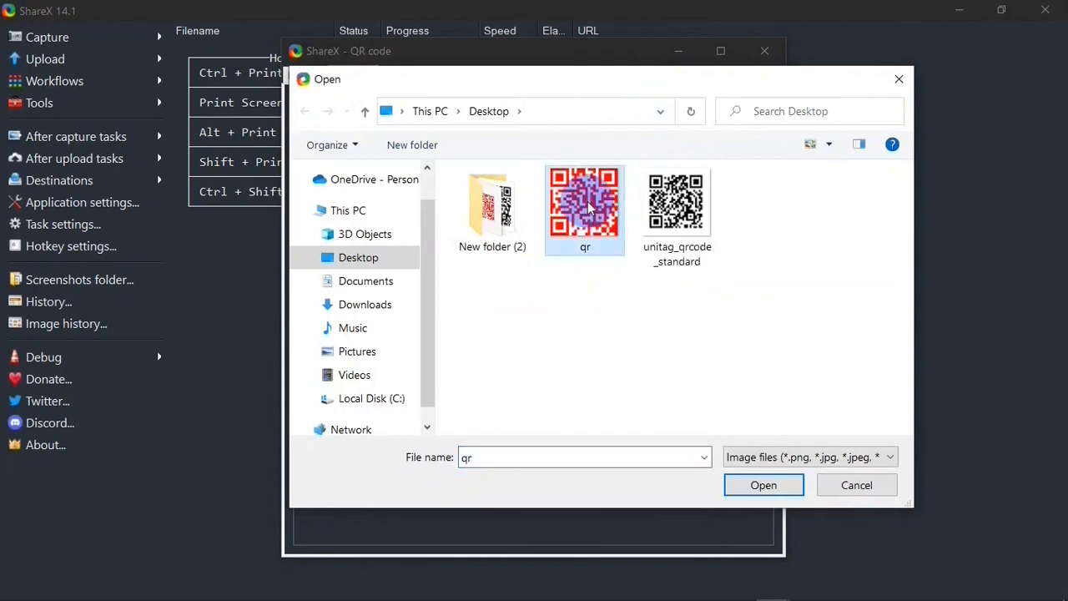
pyautogui.click(751, 485)
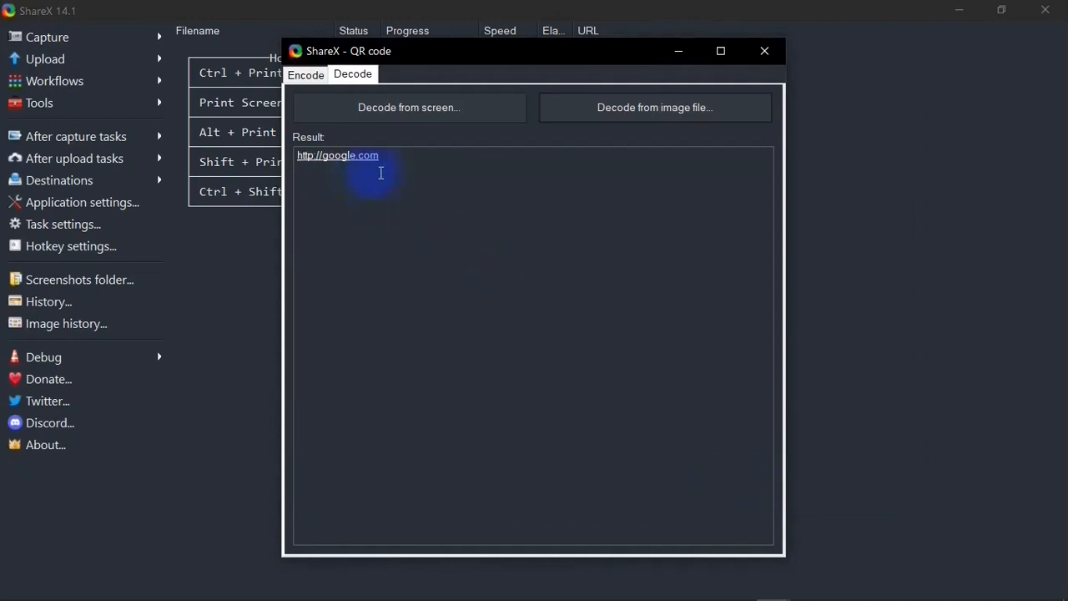
pyautogui.moveTo(386, 171); pyautogui.dragTo(268, 148)
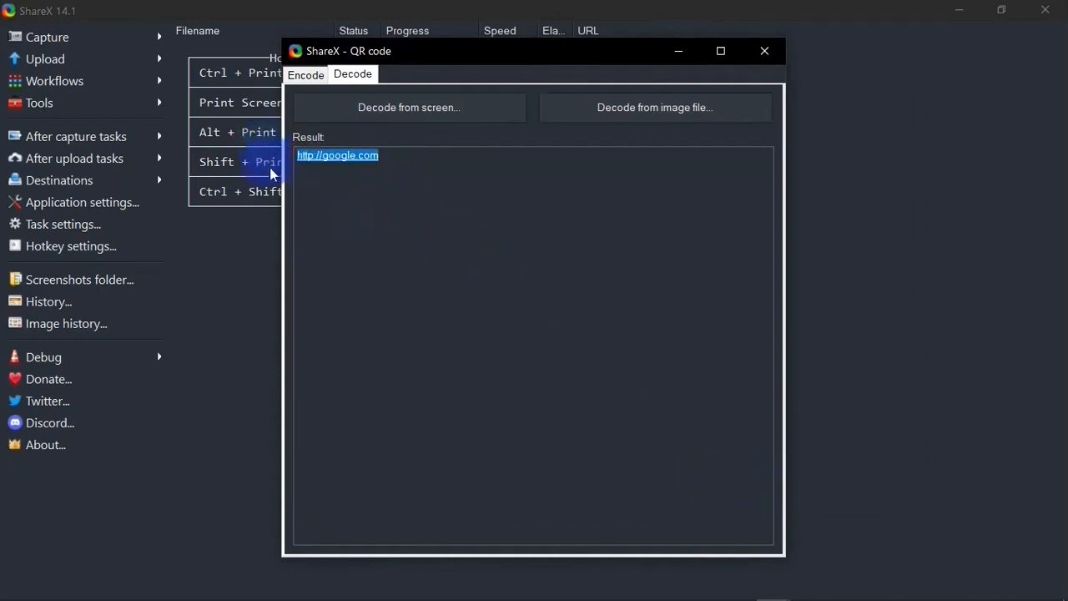